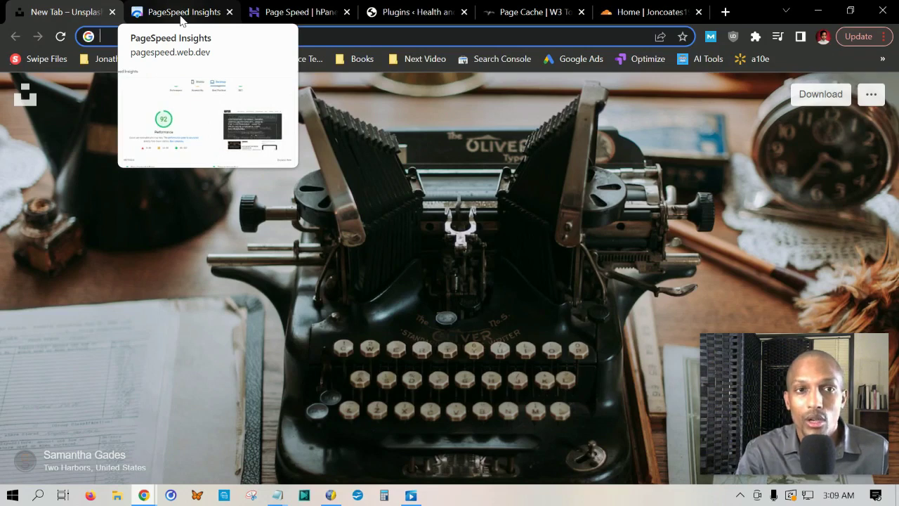
Open the PageSpeed Insights report and review the website's desktop performance scores
left_click(181, 14)
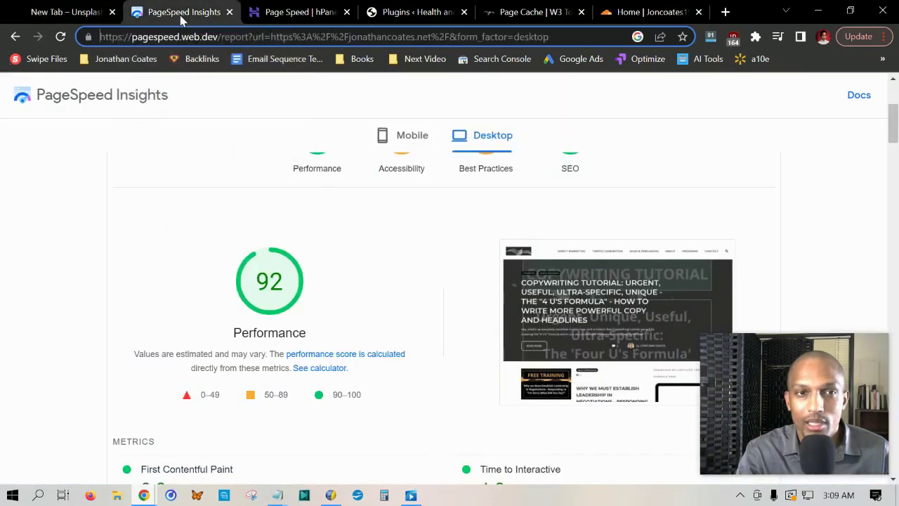
scroll(347, 301, "up", 3)
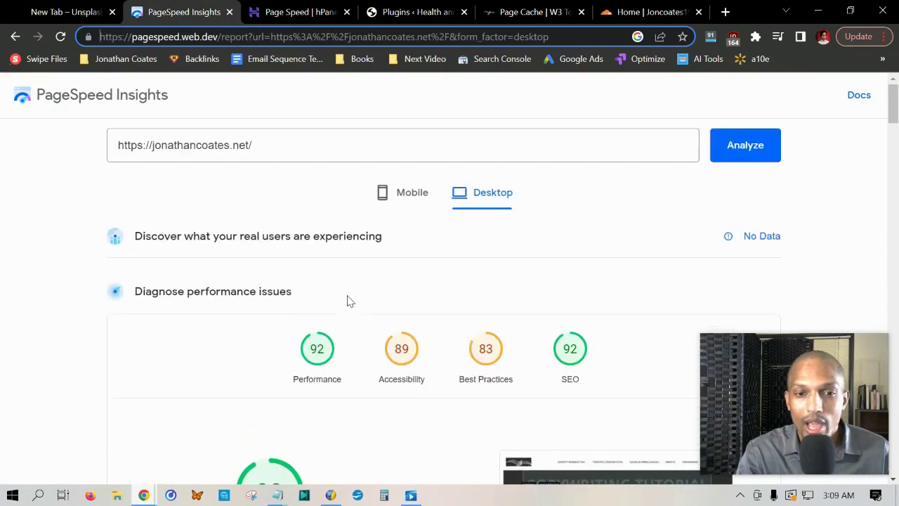
left_click(330, 139)
left_click_drag(283, 144, 102, 149)
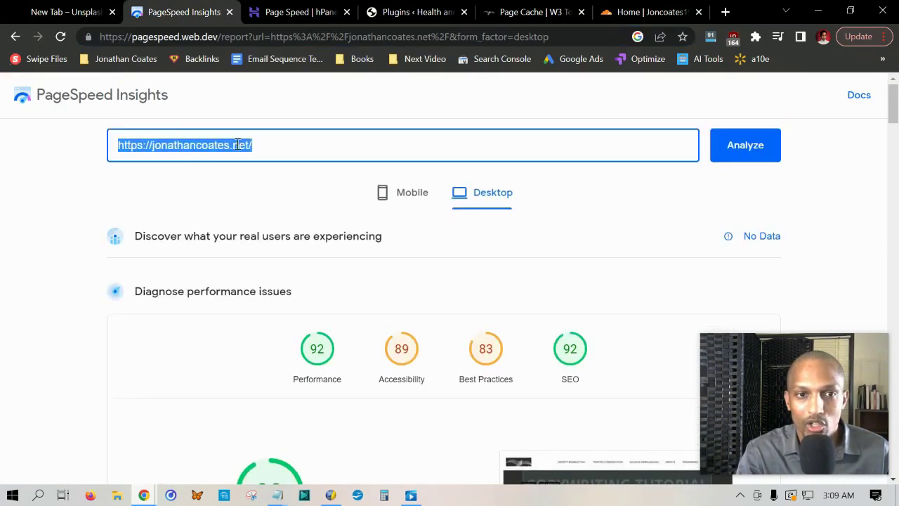
scroll(309, 155, "down", 3)
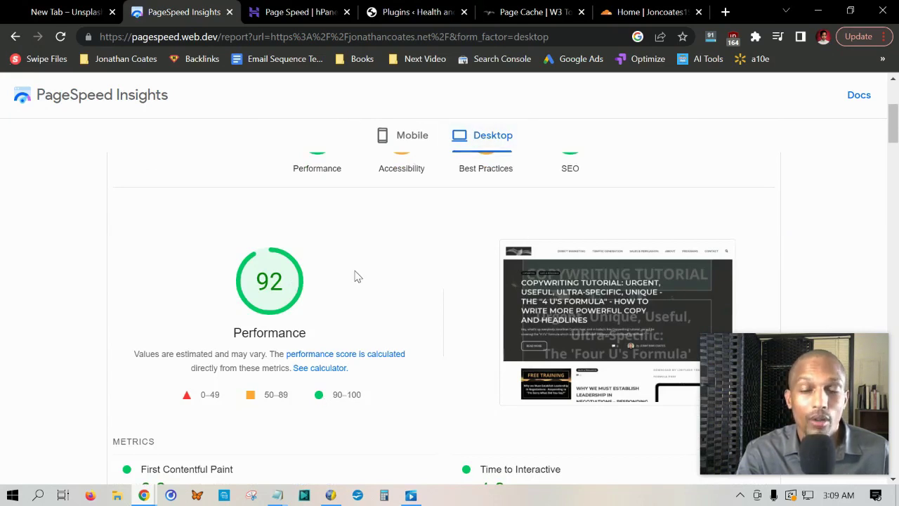
scroll(354, 276, "up", 1)
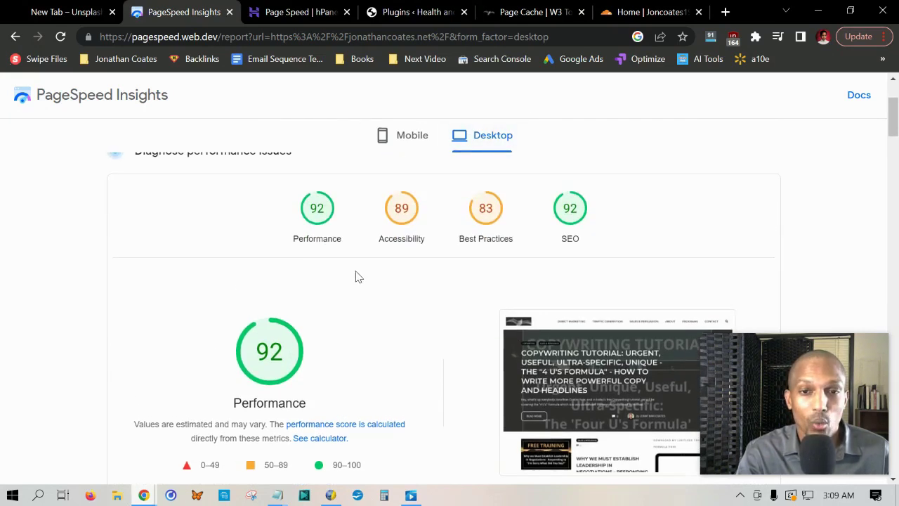
Switch the PageSpeed report to mobile and examine the performance score, metrics and improvement opportunities
left_click(413, 136)
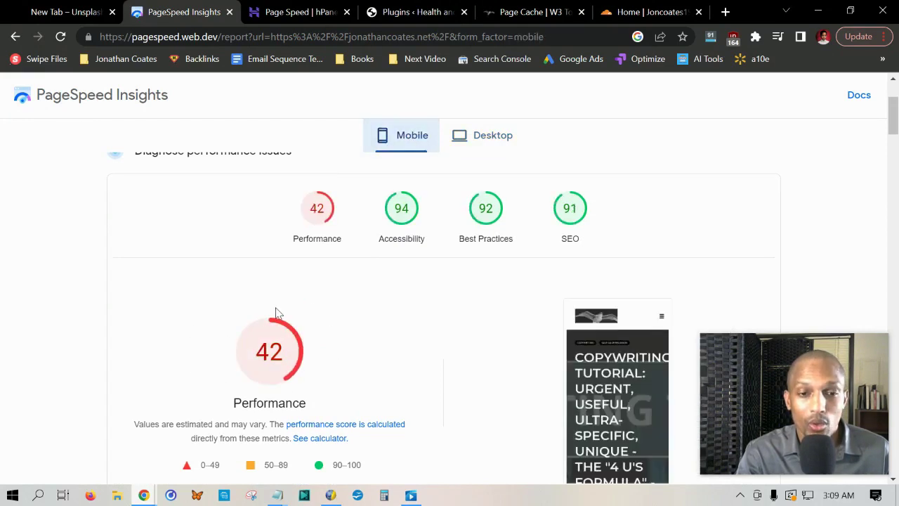
scroll(281, 316, "down", 1)
scroll(397, 313, "down", 1)
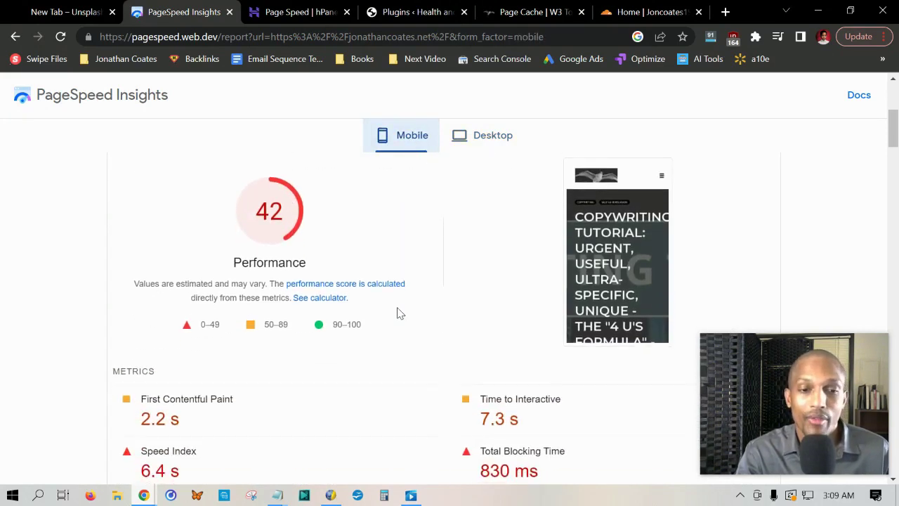
scroll(398, 313, "down", 2)
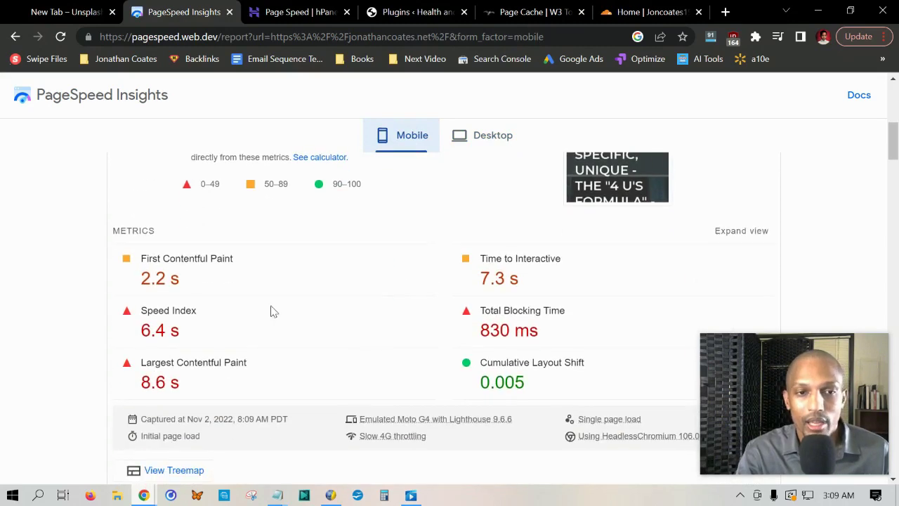
scroll(181, 260, "down", 1)
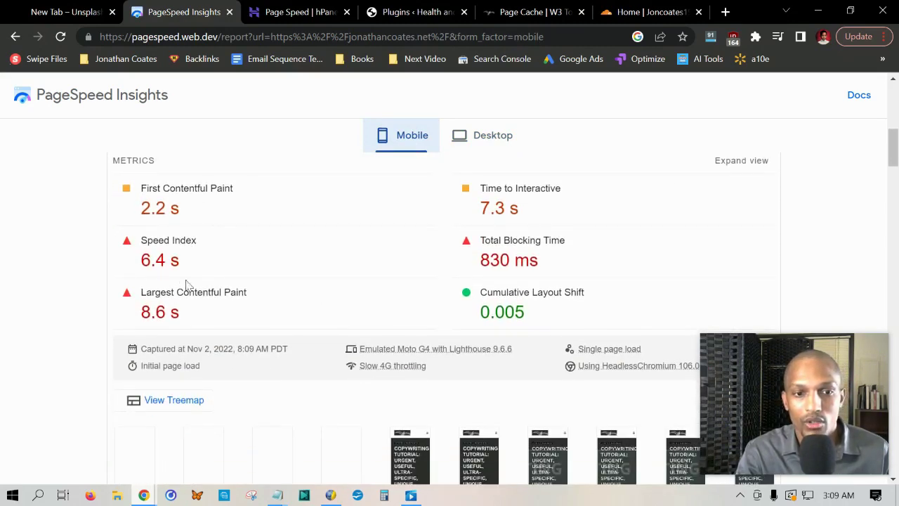
scroll(302, 295, "down", 2)
scroll(229, 275, "down", 2)
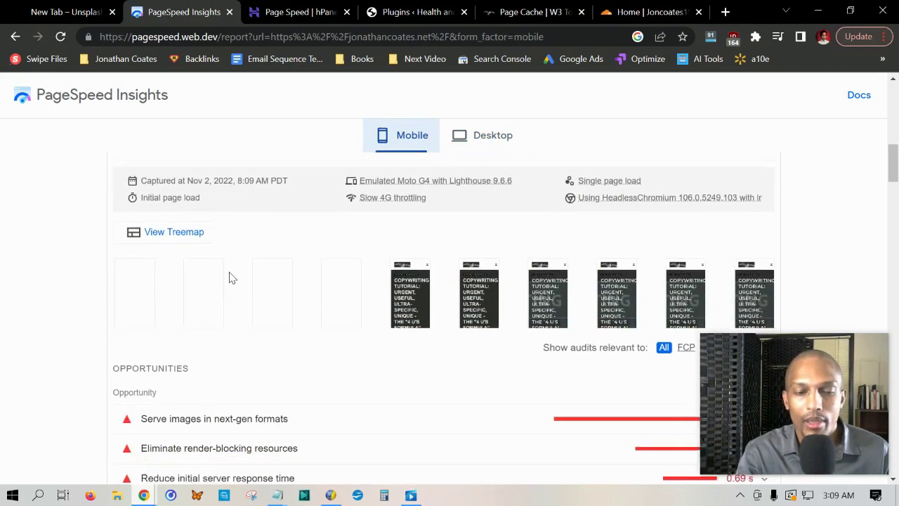
scroll(383, 309, "down", 1)
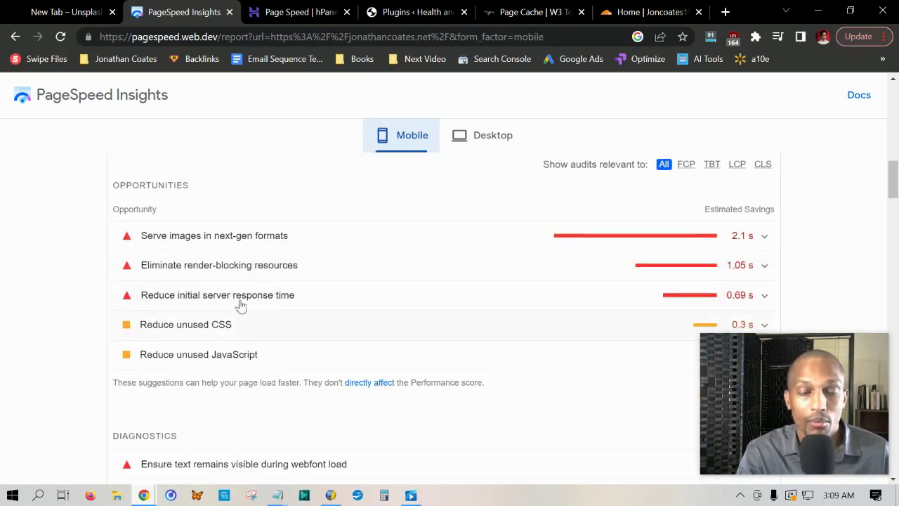
Expand the "Serve images in next-gen formats" opportunity and read its recommendations
scroll(295, 302, "up", 1)
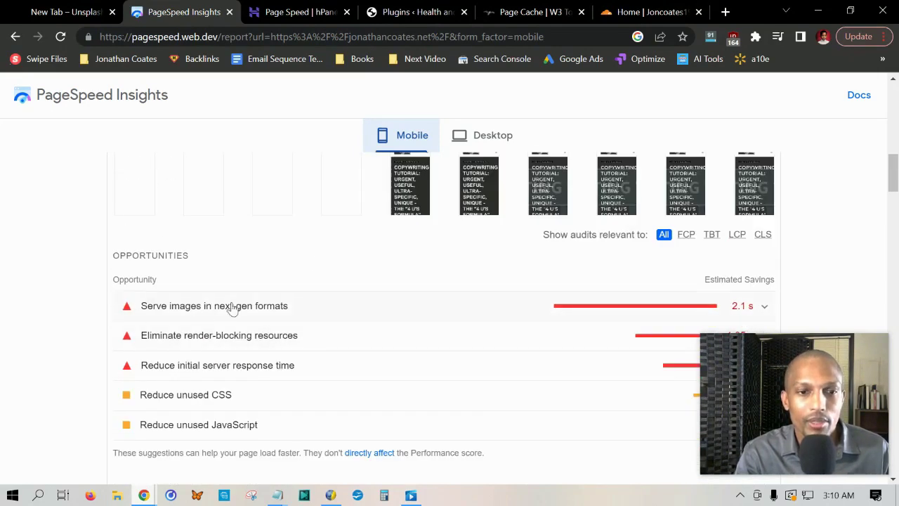
left_click(321, 307)
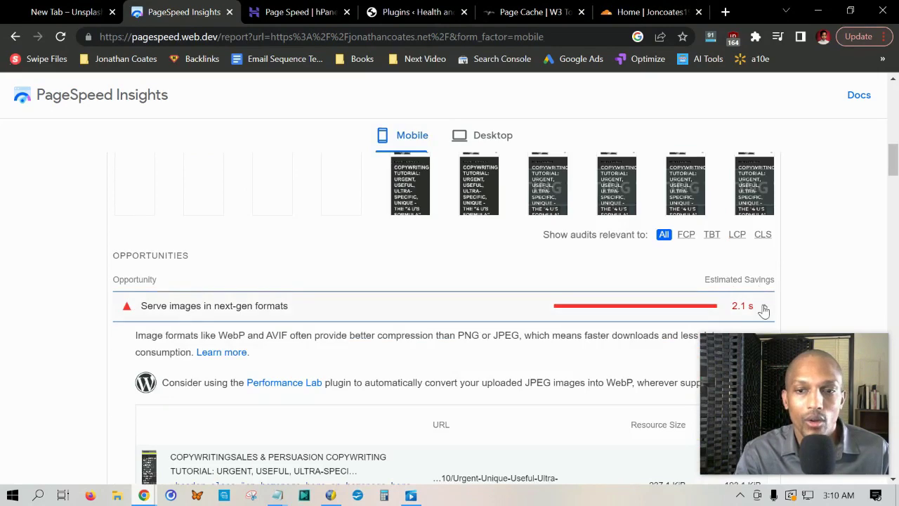
left_click(760, 307)
left_click(760, 309)
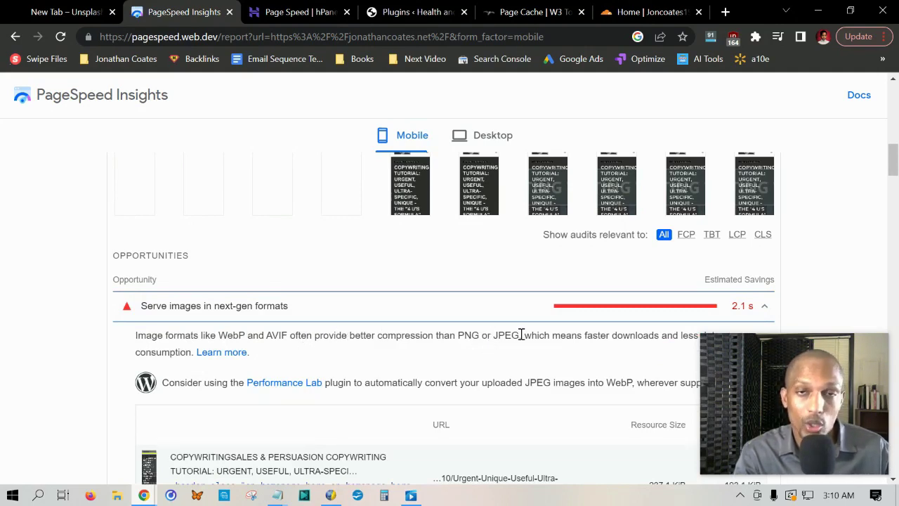
scroll(522, 334, "down", 1)
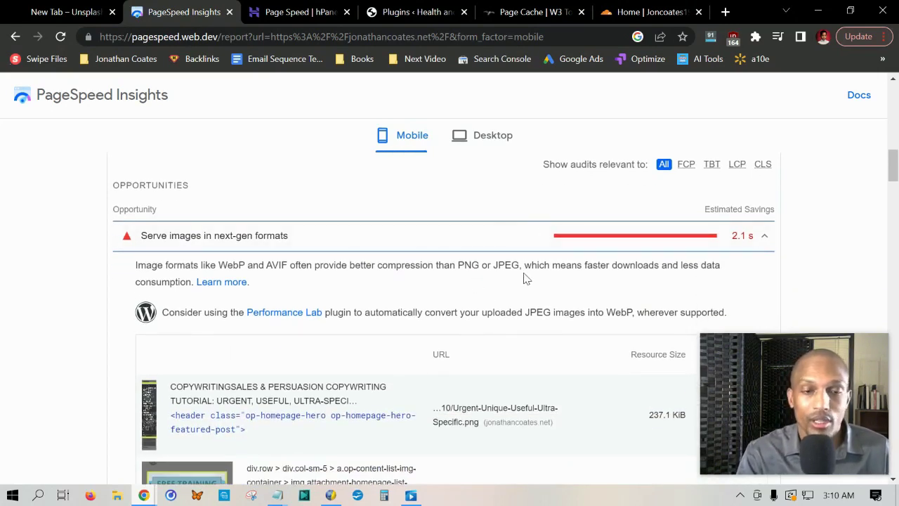
scroll(523, 278, "up", 15)
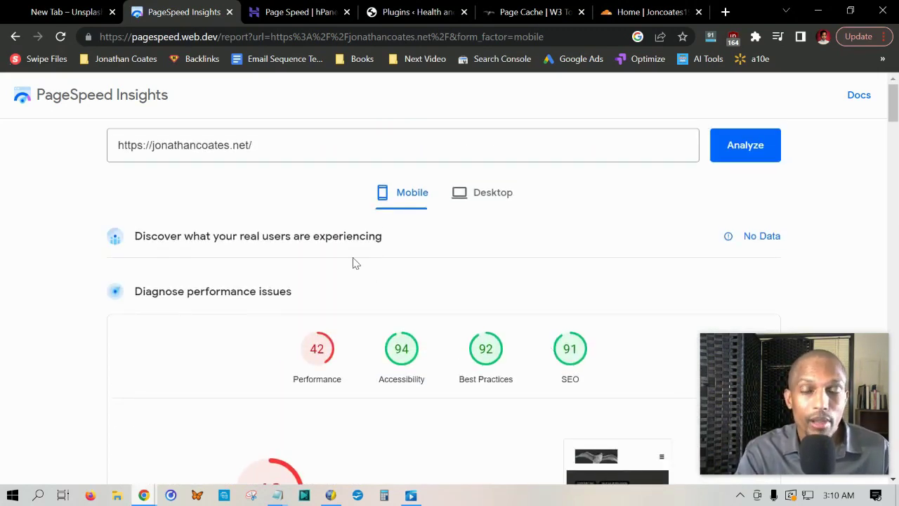
Switch to the Hostinger Page Speed page and review the website's mobile speed test
left_click(290, 14)
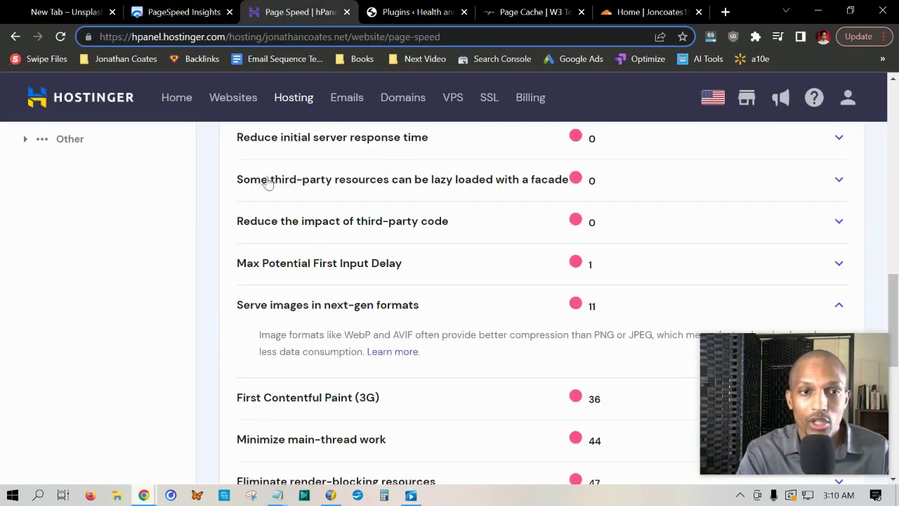
scroll(321, 217, "up", 10)
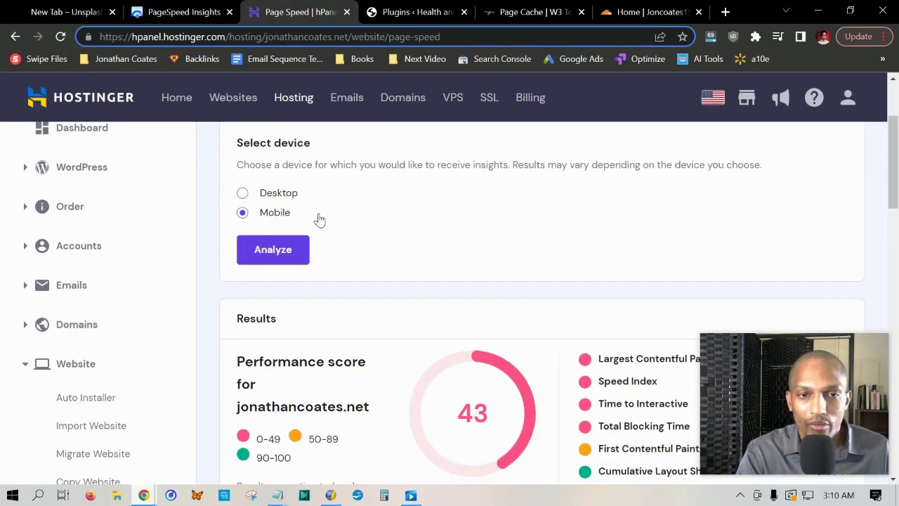
scroll(319, 219, "up", 2)
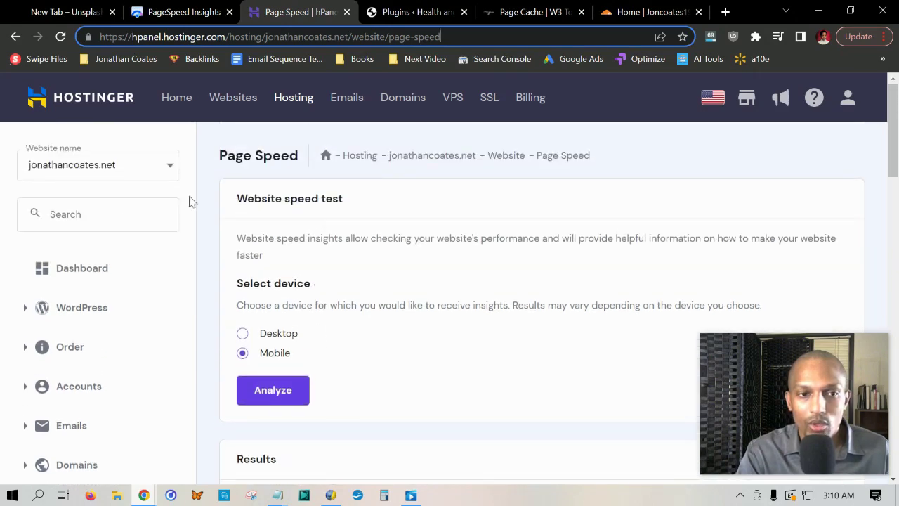
Return to the website's hosting dashboard and open PHP Configuration in the Advanced section
left_click(69, 278)
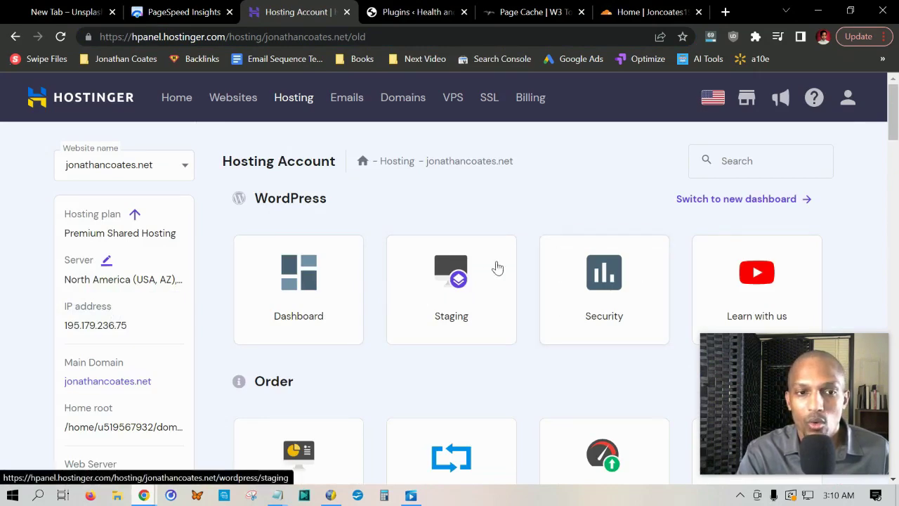
scroll(566, 200, "down", 4)
scroll(568, 207, "down", 10)
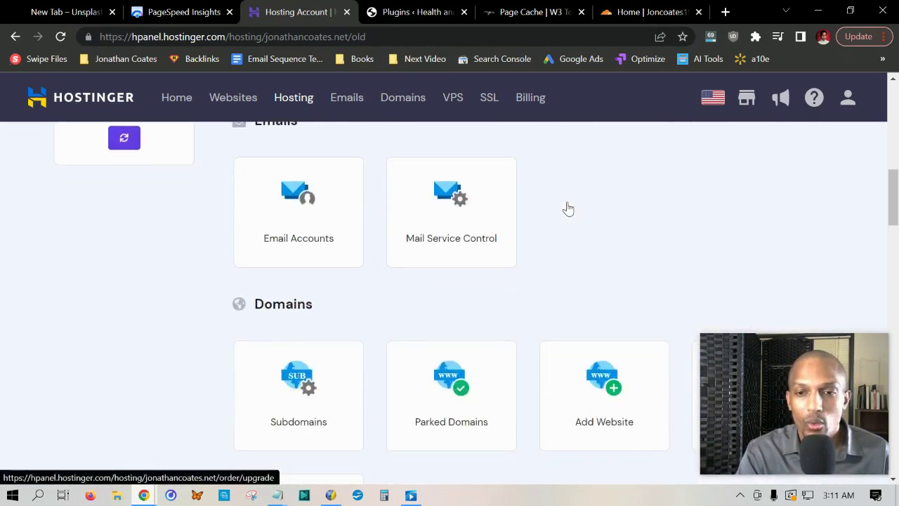
scroll(569, 208, "down", 7)
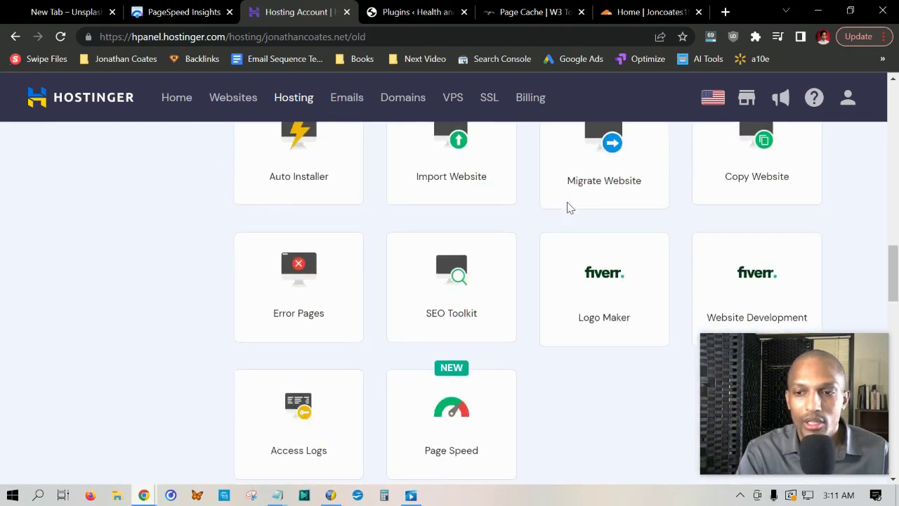
scroll(569, 208, "down", 5)
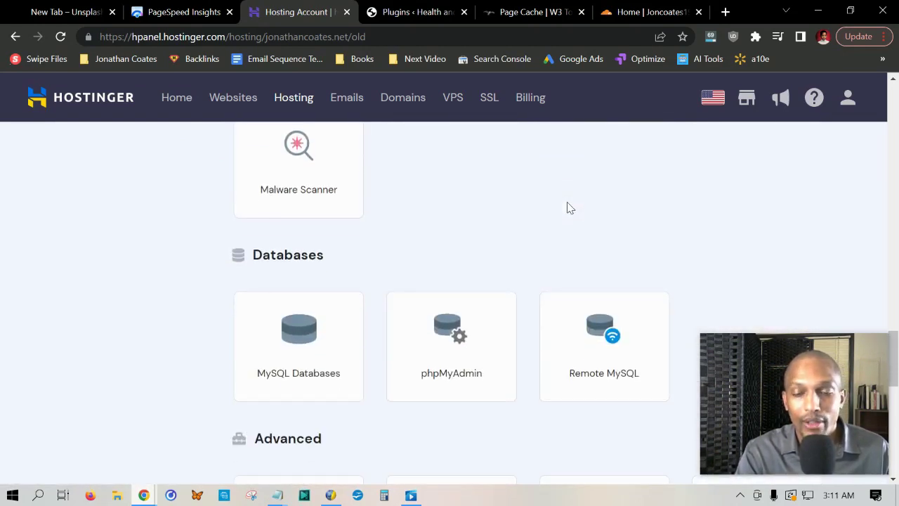
scroll(569, 208, "down", 2)
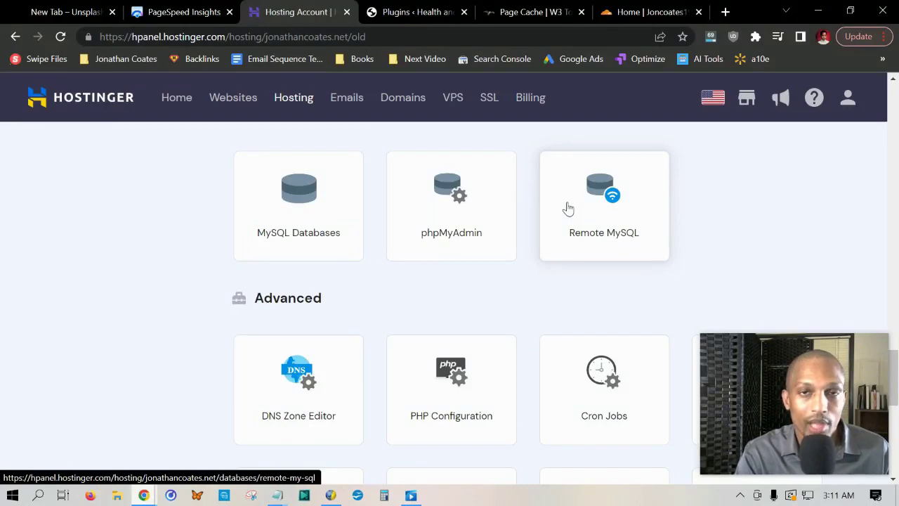
left_click(453, 379)
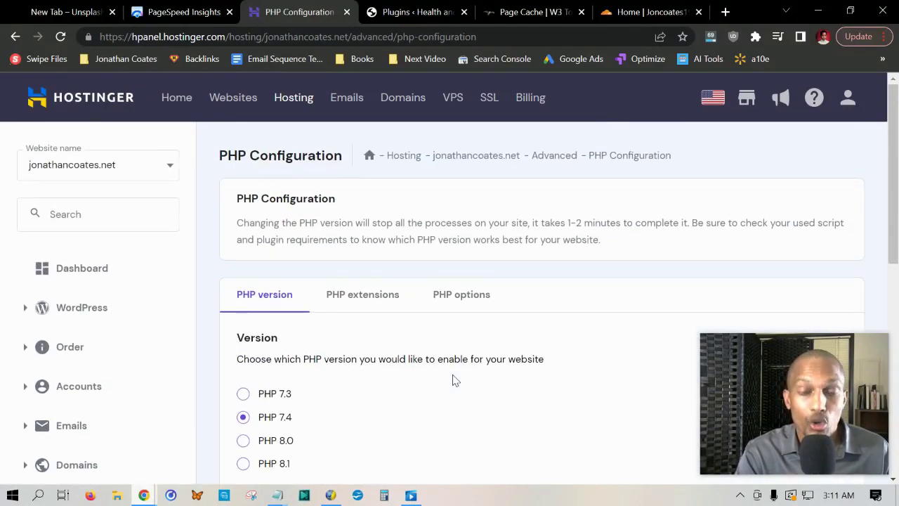
Try to update the website's PHP version to PHP 8.0
scroll(403, 328, "down", 2)
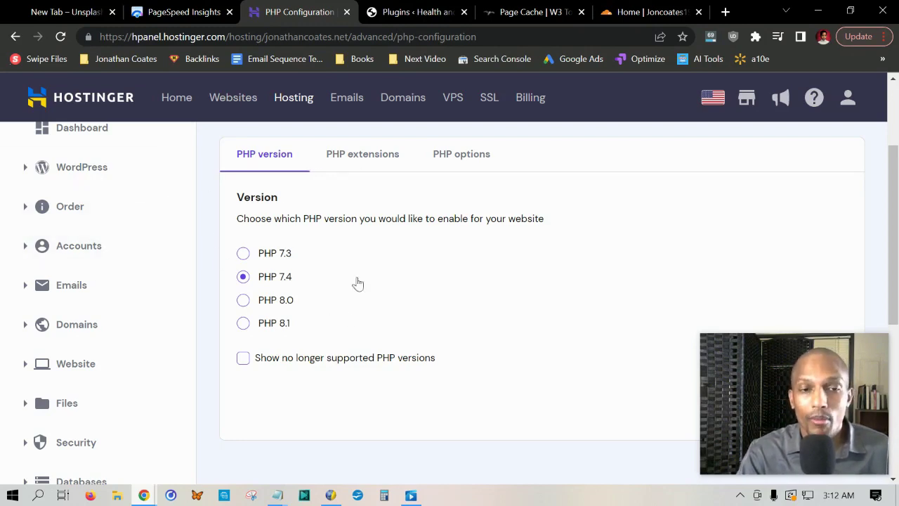
scroll(337, 236, "up", 1)
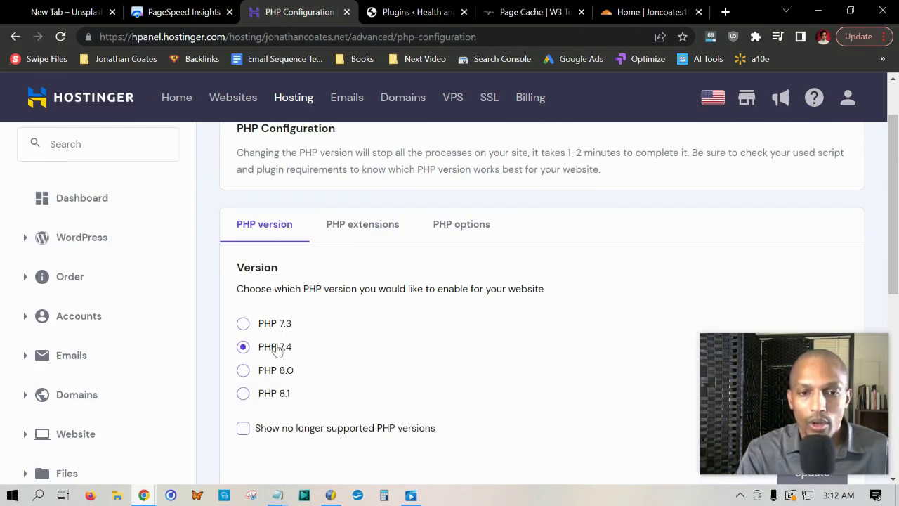
left_click(243, 371)
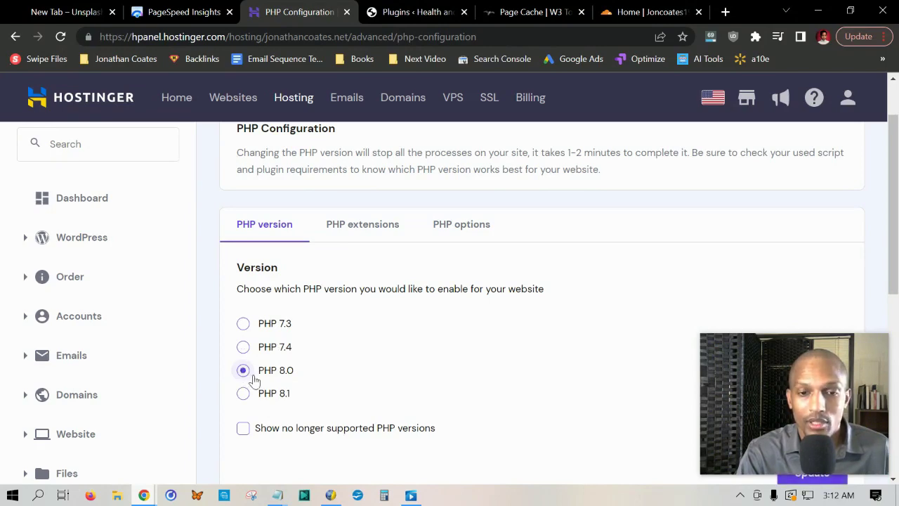
scroll(311, 368, "down", 3)
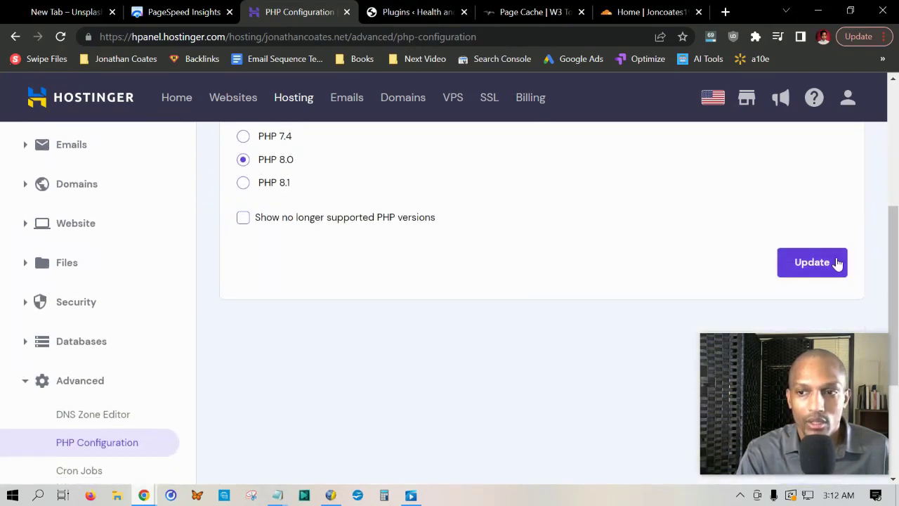
left_click(826, 267)
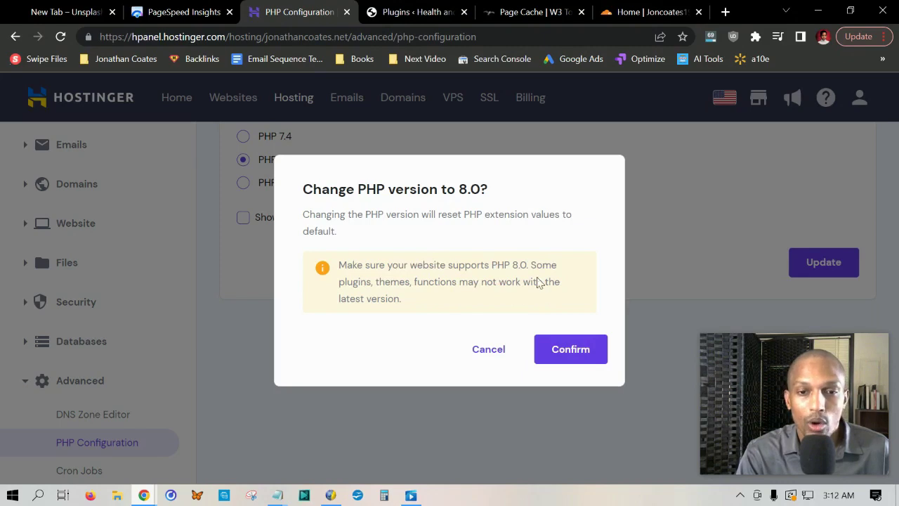
Cancel the PHP version change and reselect PHP 7.4
left_click(494, 350)
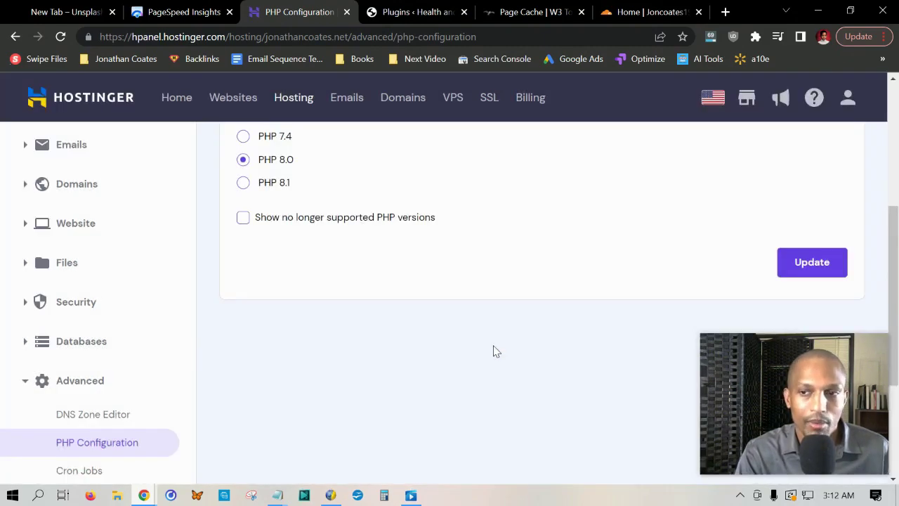
scroll(257, 207, "up", 1)
left_click(244, 206)
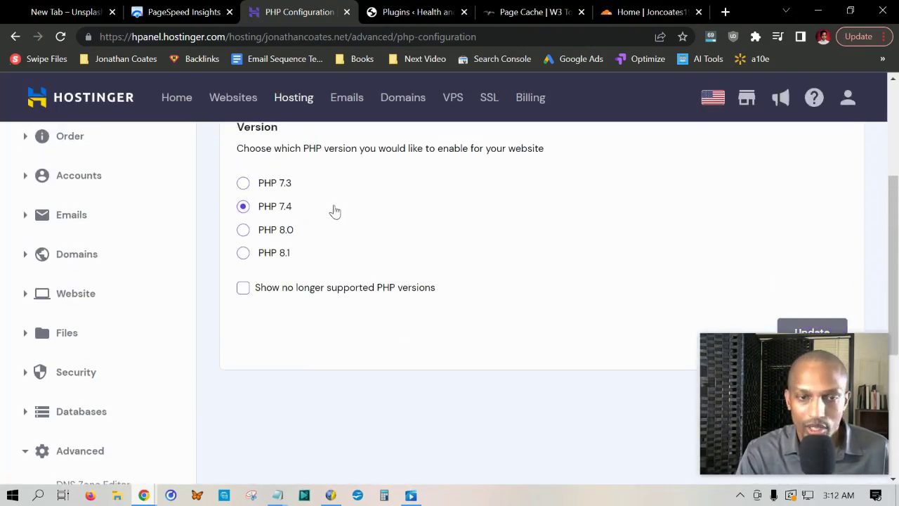
scroll(422, 243, "up", 3)
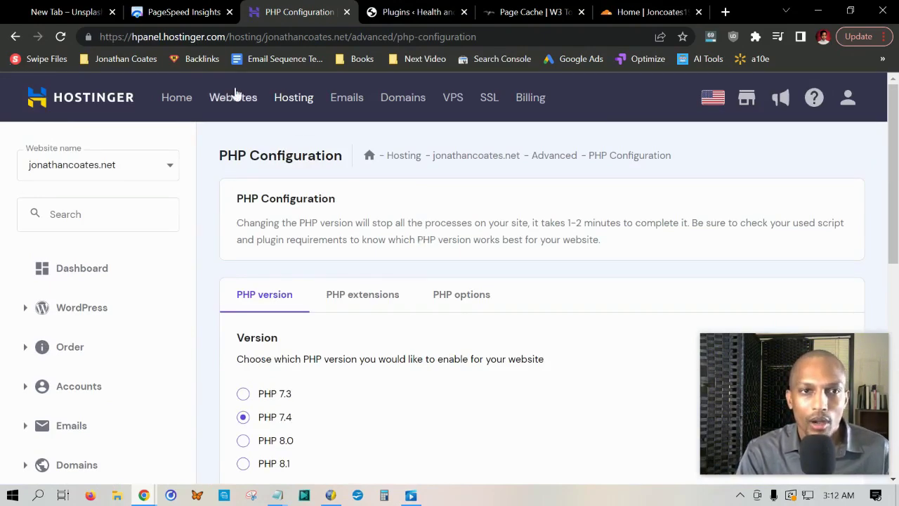
Return to the PageSpeed Insights mobile report and review the list of opportunities
left_click(179, 15)
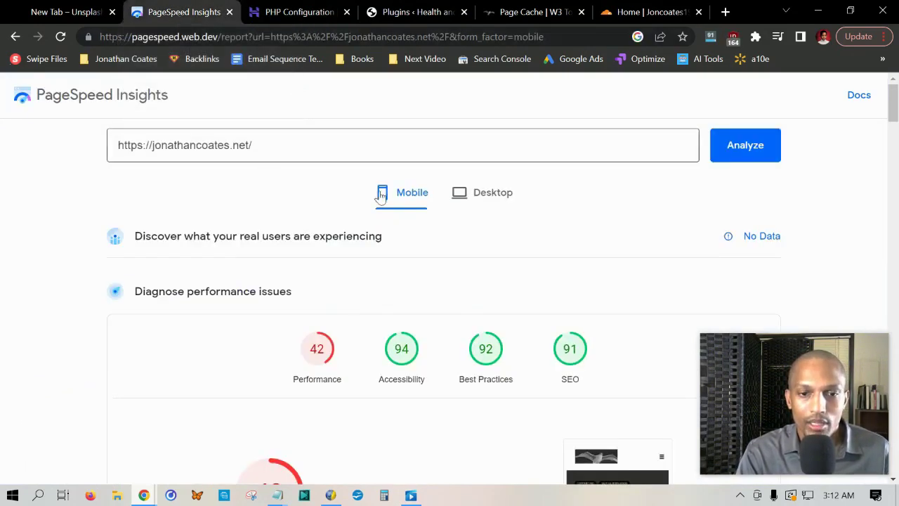
scroll(409, 243, "down", 7)
scroll(243, 286, "down", 5)
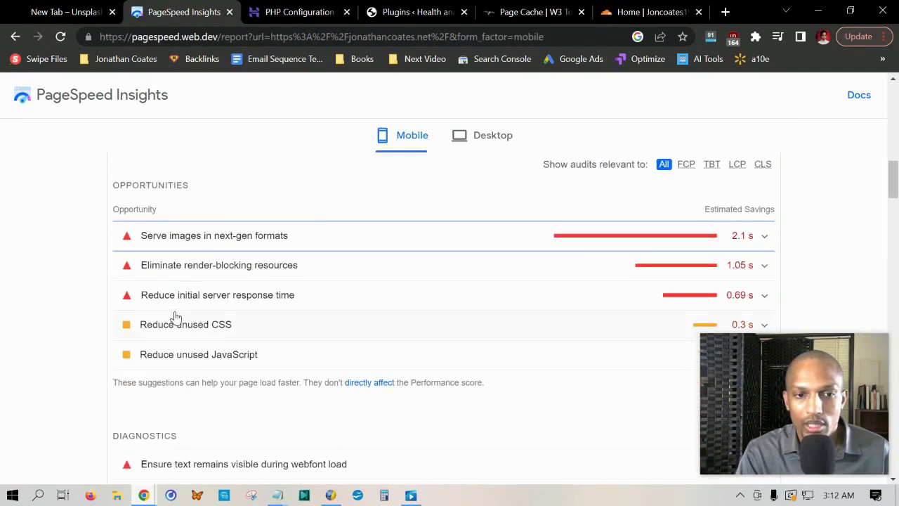
Review the PageSpeed report's diagnostics and look through the installed plugins on the WordPress Plugins page
scroll(167, 272, "down", 4)
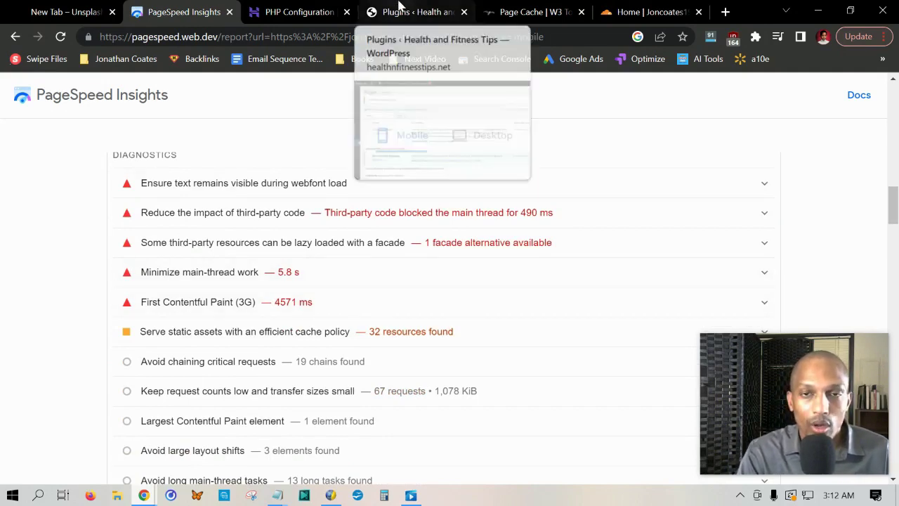
left_click(400, 8)
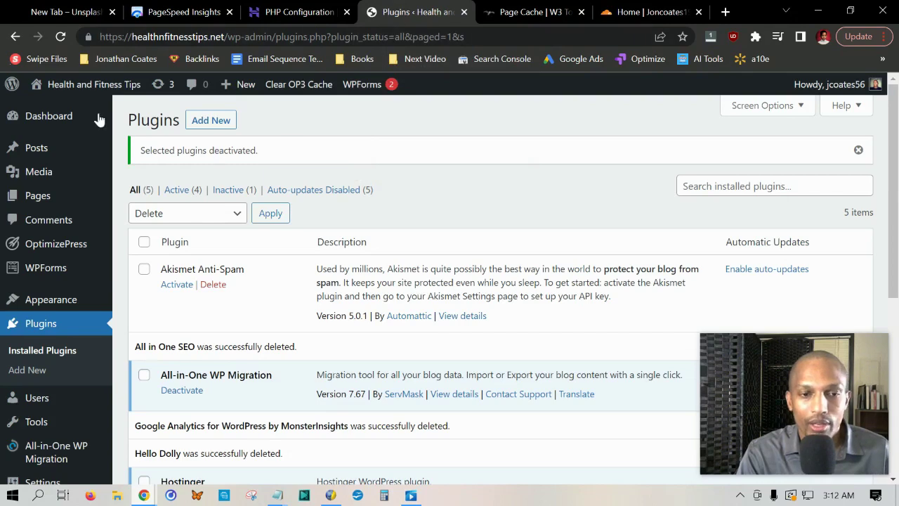
scroll(197, 281, "down", 2)
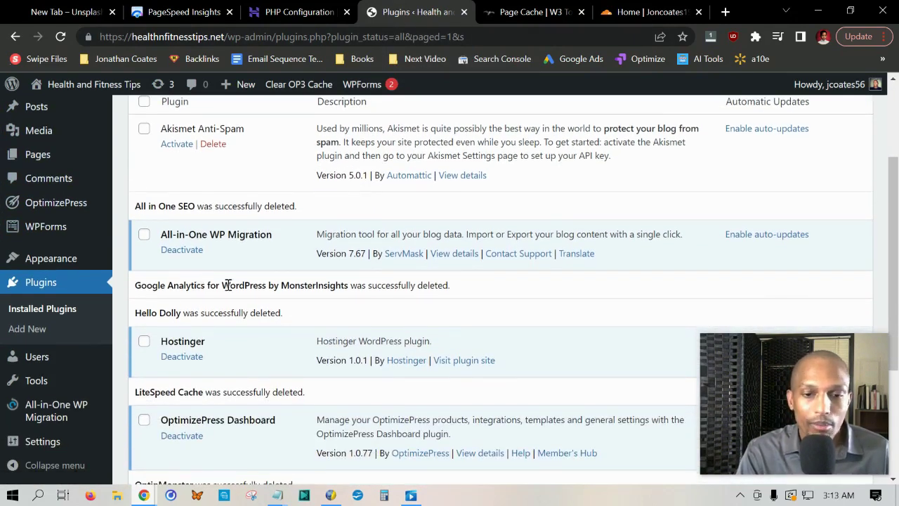
Switch to the untitled Notepad note and copy the plugin name "FV Gravatar"
mouse_move(279, 494)
left_click(221, 456)
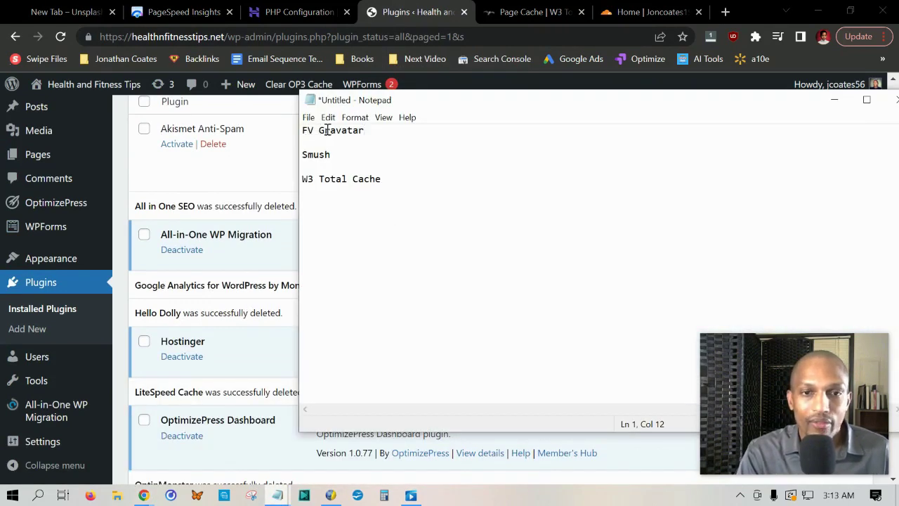
left_click_drag(378, 130, 293, 134)
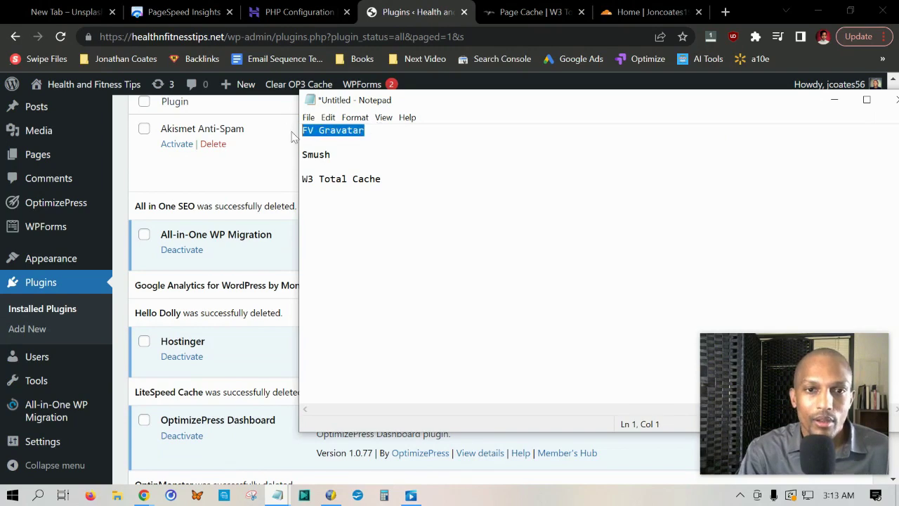
right_click(332, 127)
left_click(354, 173)
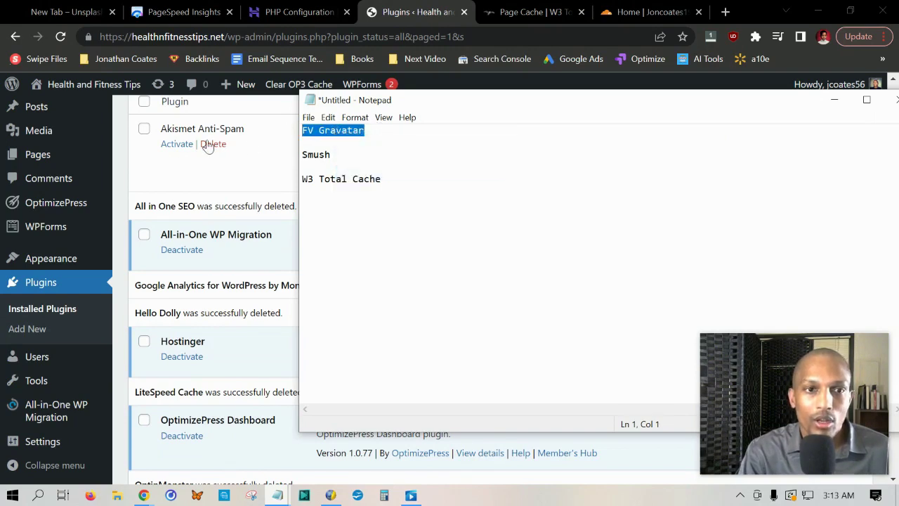
Return to WordPress in the browser and search the plugins available to add for "FV Gravatar"
left_click(121, 145)
scroll(148, 273, "up", 2)
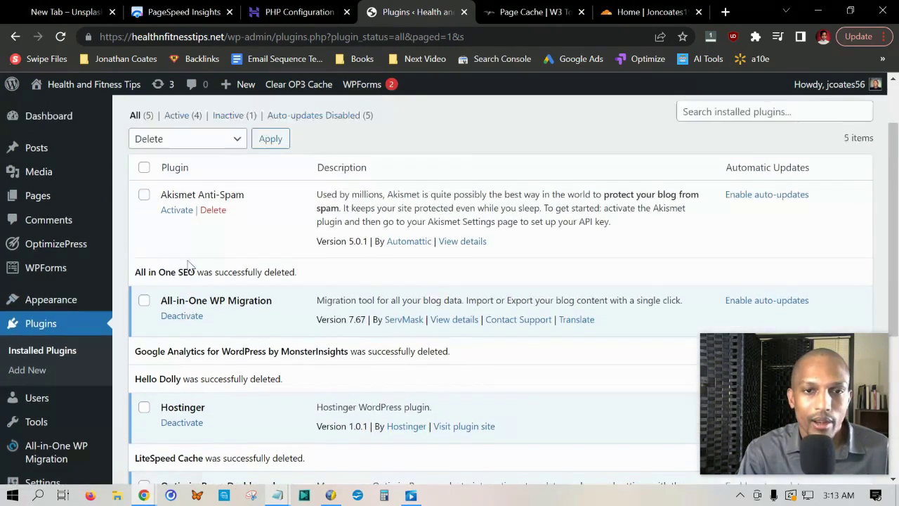
left_click(216, 121)
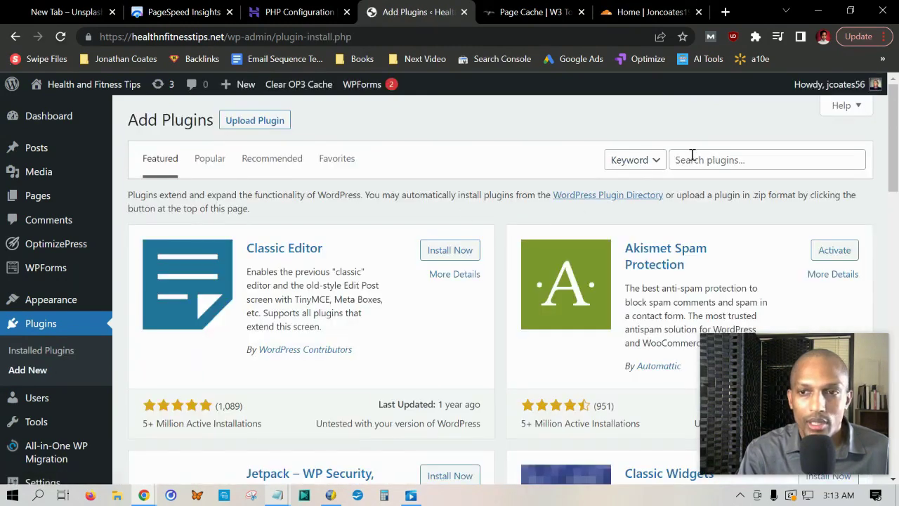
left_click(723, 158)
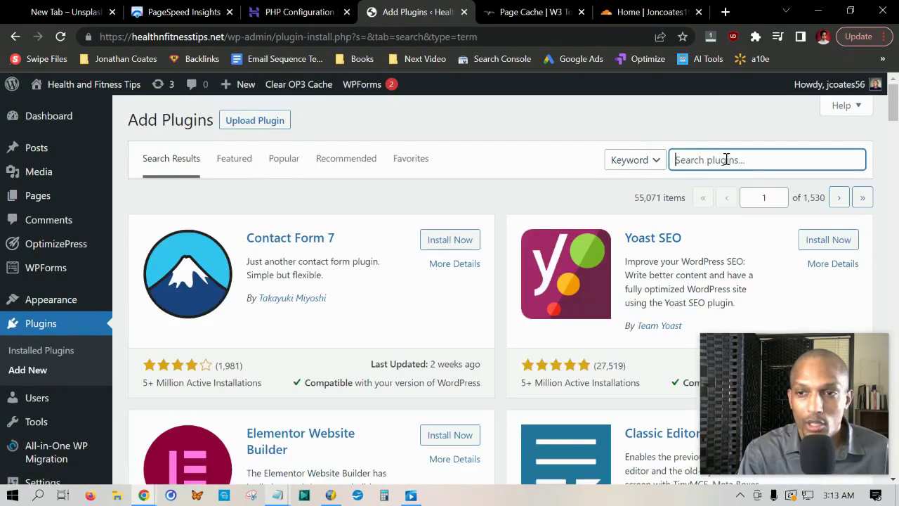
right_click(726, 158)
left_click(761, 268)
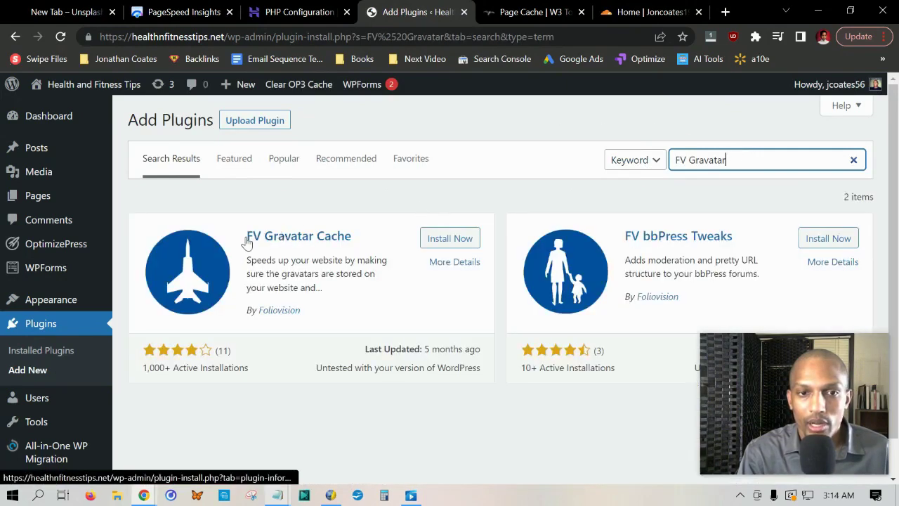
Install and activate the FV Gravatar Cache plugin by Foliovision, and check it in the installed plugins list
key("Tab")
key("Tab")
key("Tab")
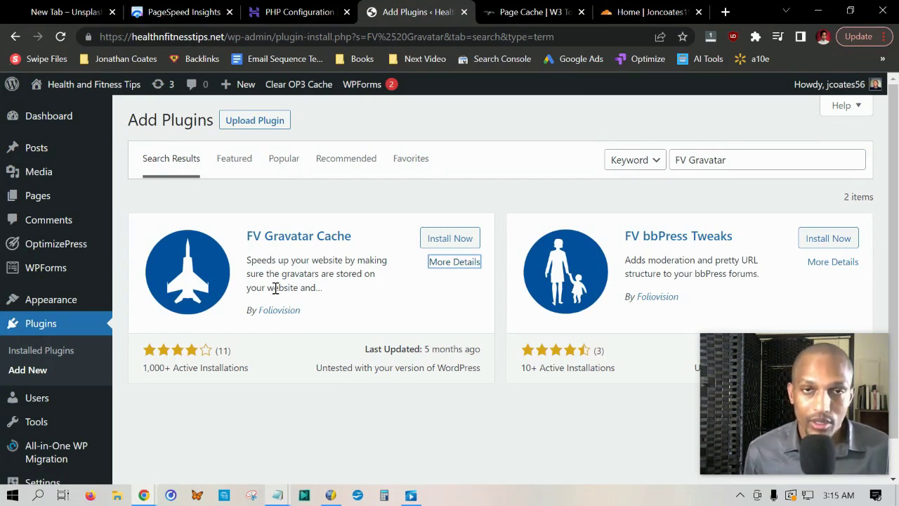
left_click(457, 238)
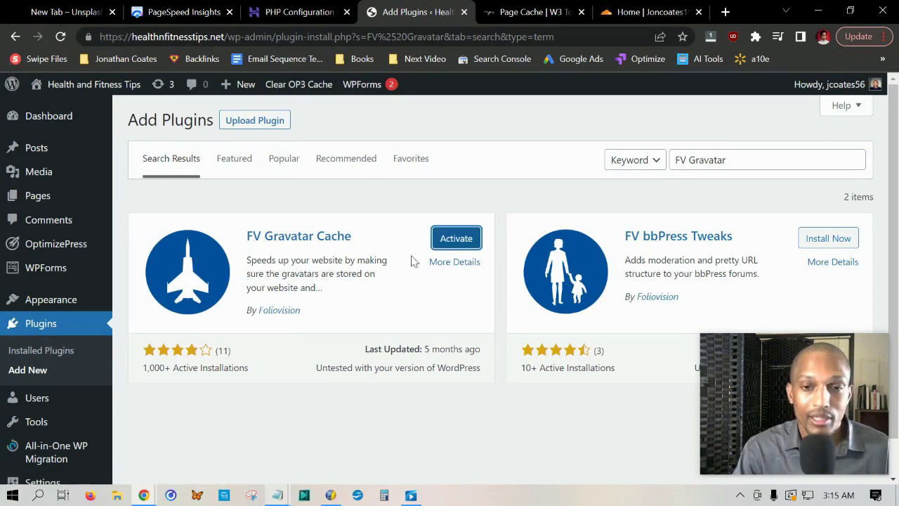
left_click(463, 238)
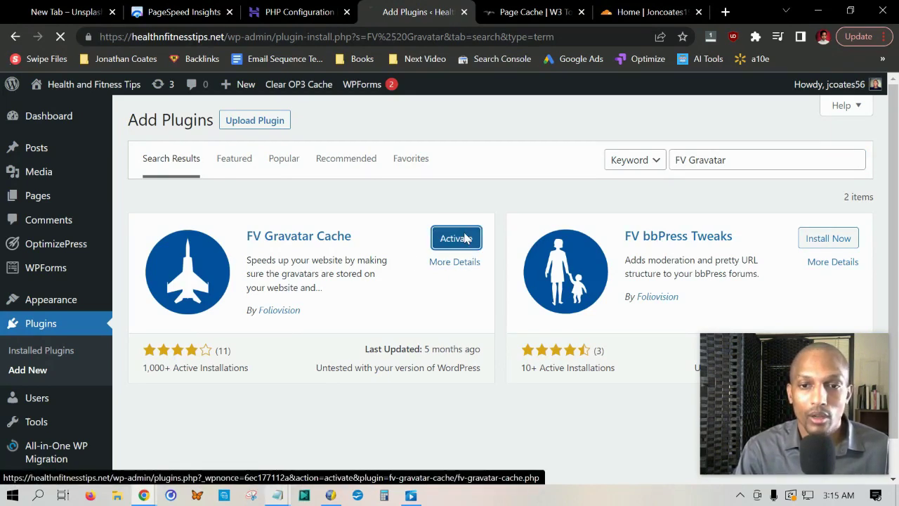
scroll(156, 270, "down", 3)
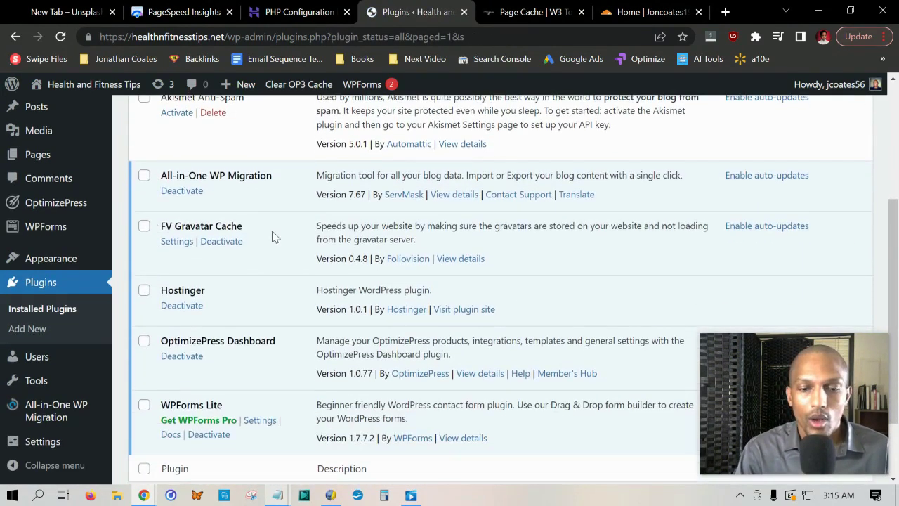
Switch to the untitled Notepad note and copy the plugin name "Smush"
mouse_move(281, 495)
left_click(232, 434)
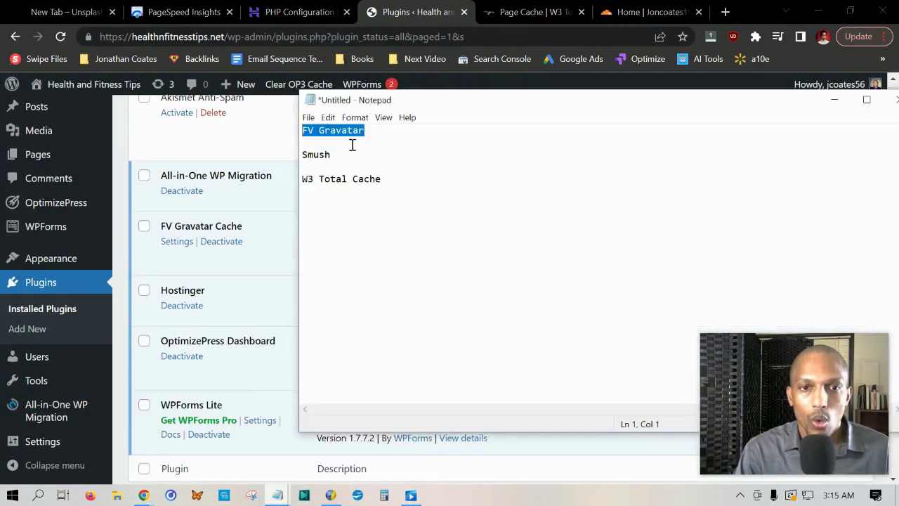
left_click(401, 154)
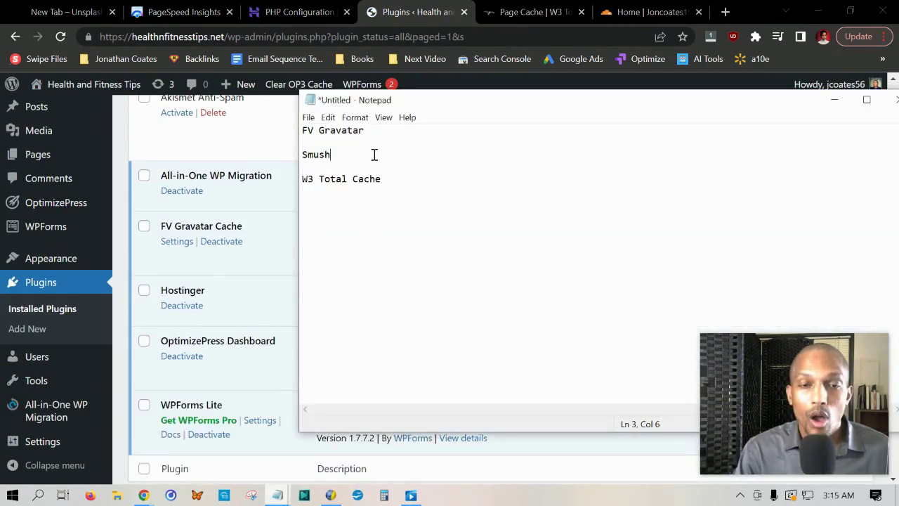
left_click_drag(374, 155, 277, 156)
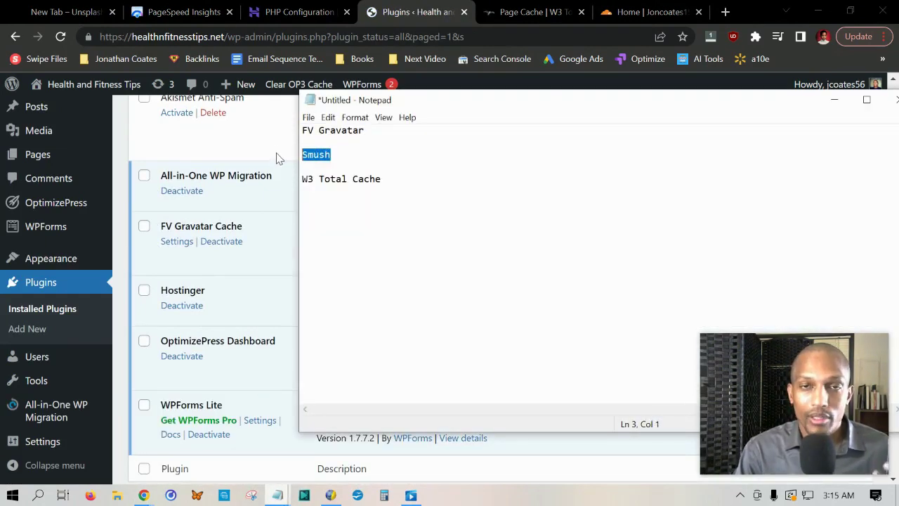
right_click(316, 154)
left_click(338, 196)
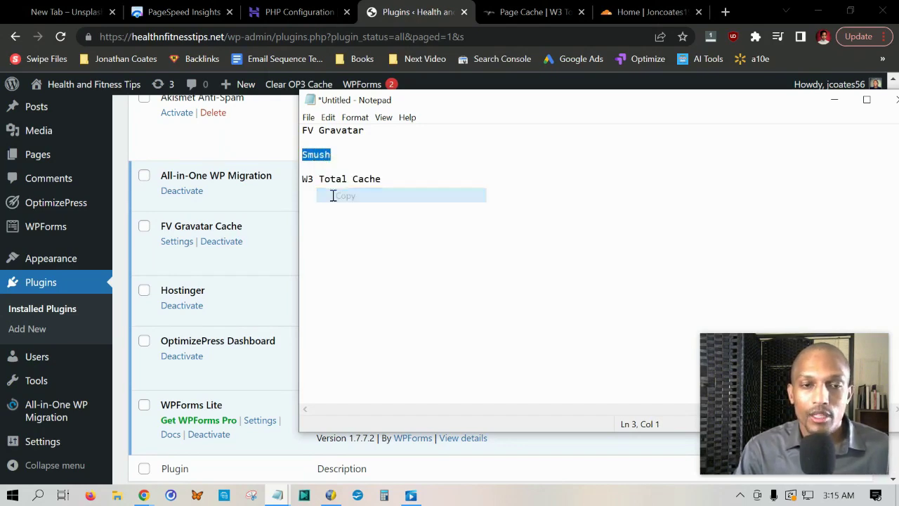
Return to WordPress in the browser and search the plugins available to add for "Smush"
left_click(131, 139)
scroll(411, 168, "up", 3)
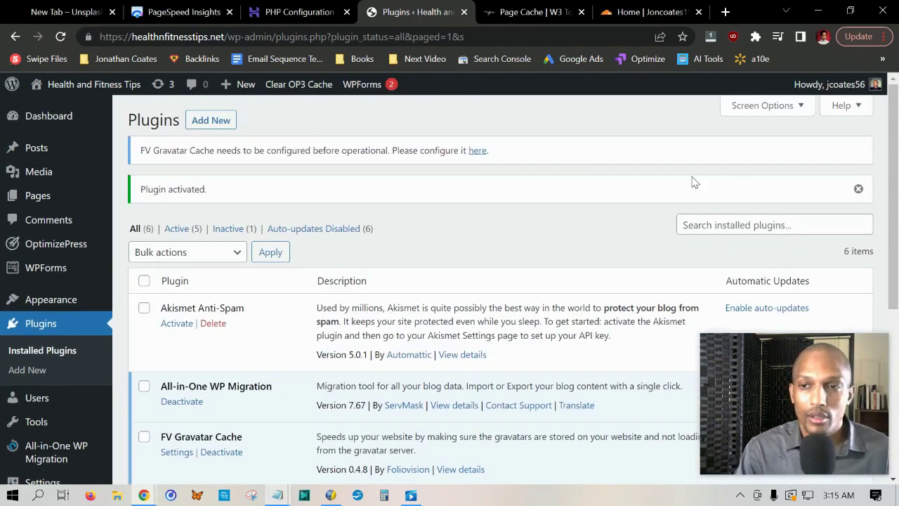
left_click(210, 120)
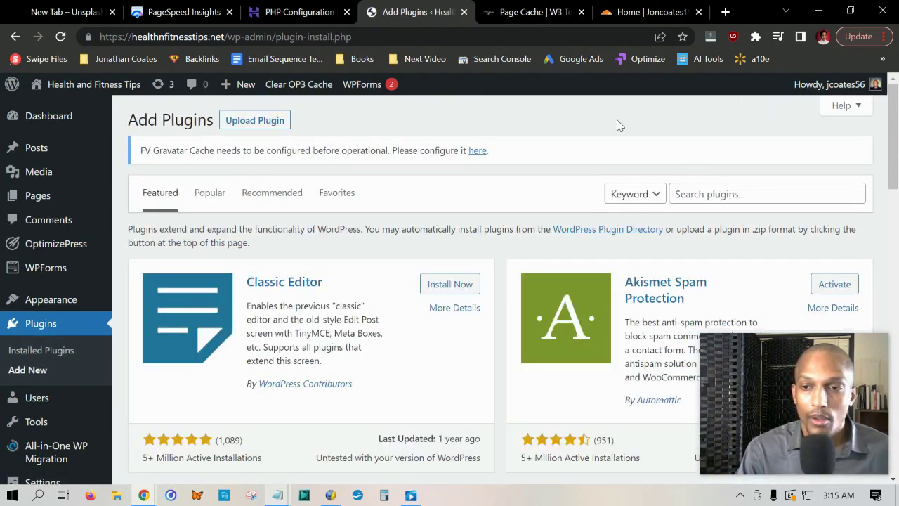
right_click(711, 194)
left_click(758, 302)
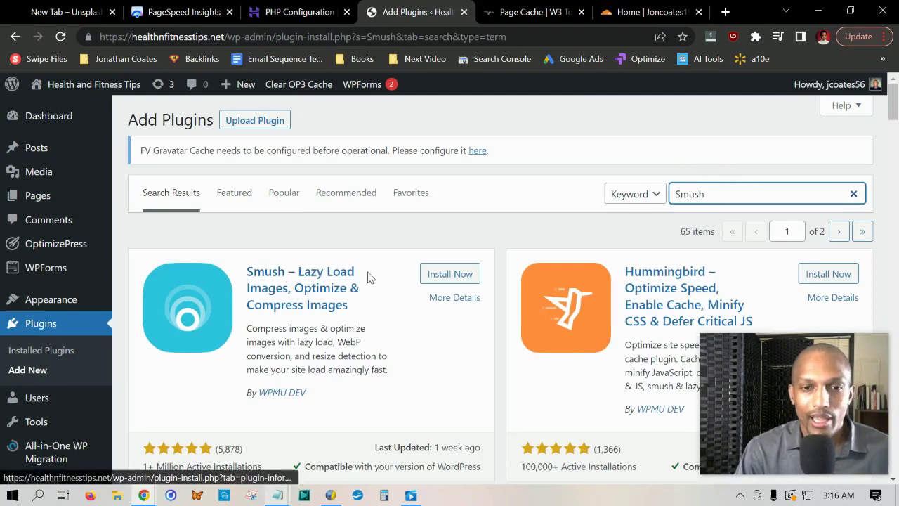
mouse_move(277, 495)
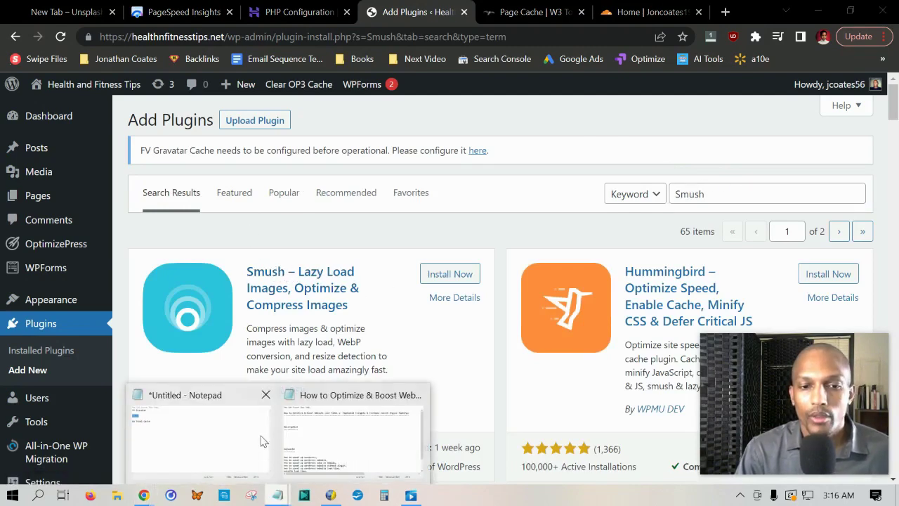
left_click(250, 398)
left_click(384, 181)
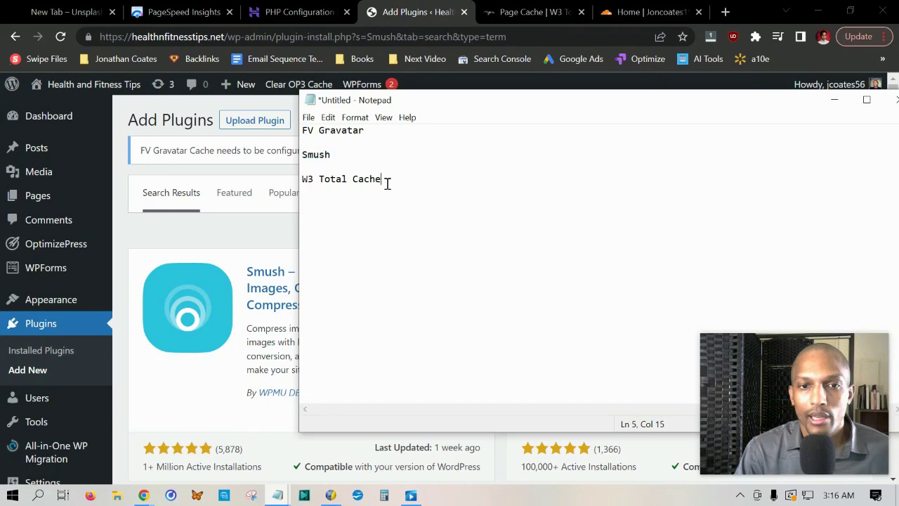
left_click(144, 240)
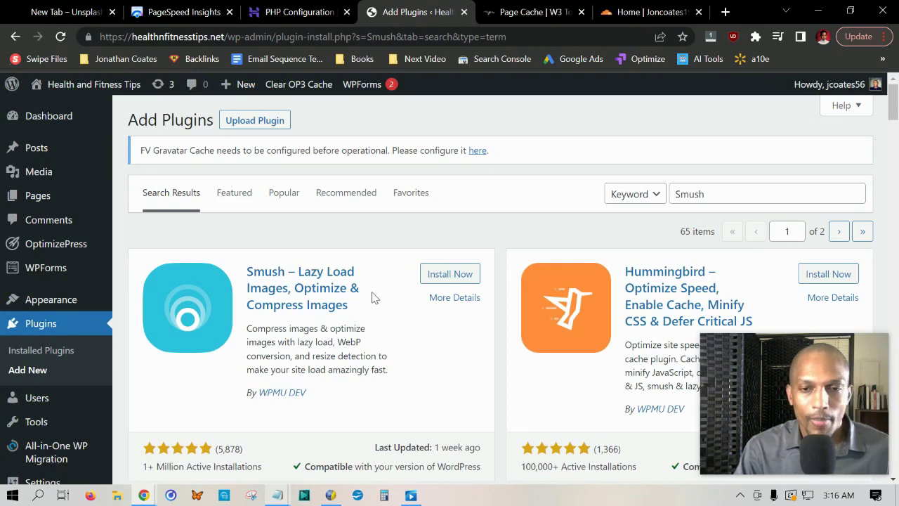
Install and activate the Smush – Lazy Load Images, Optimize & Compress Images plugin by WPMU DEV
left_click(443, 274)
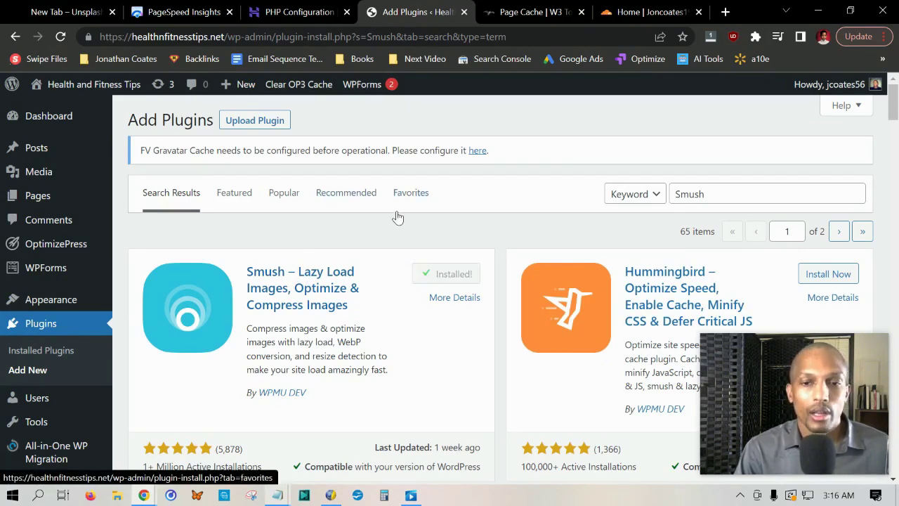
left_click(460, 272)
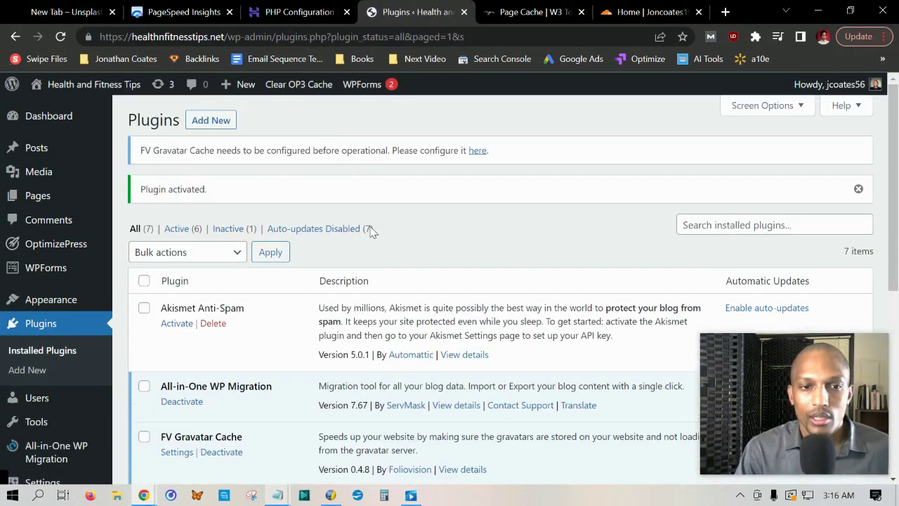
Switch to the untitled Notepad note and copy the plugin name "W3 Total Cache"
mouse_move(270, 495)
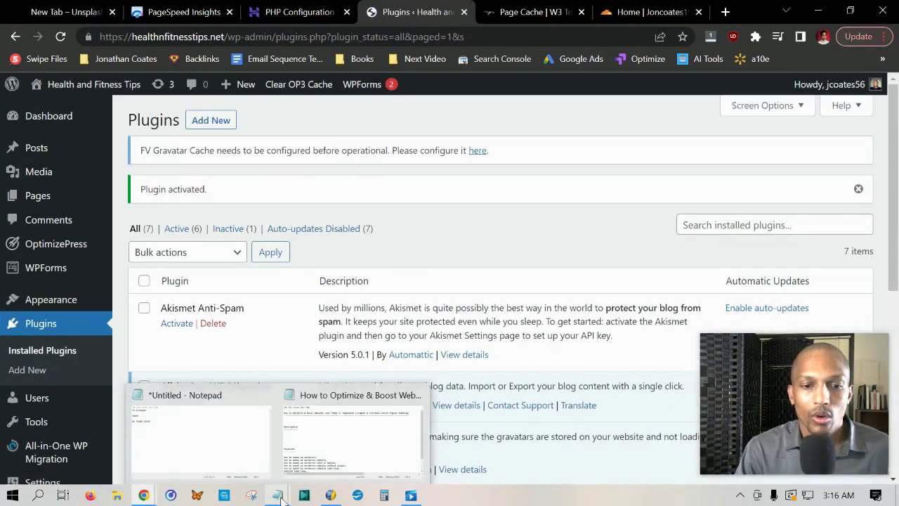
left_click(246, 460)
left_click_drag(416, 181, 292, 181)
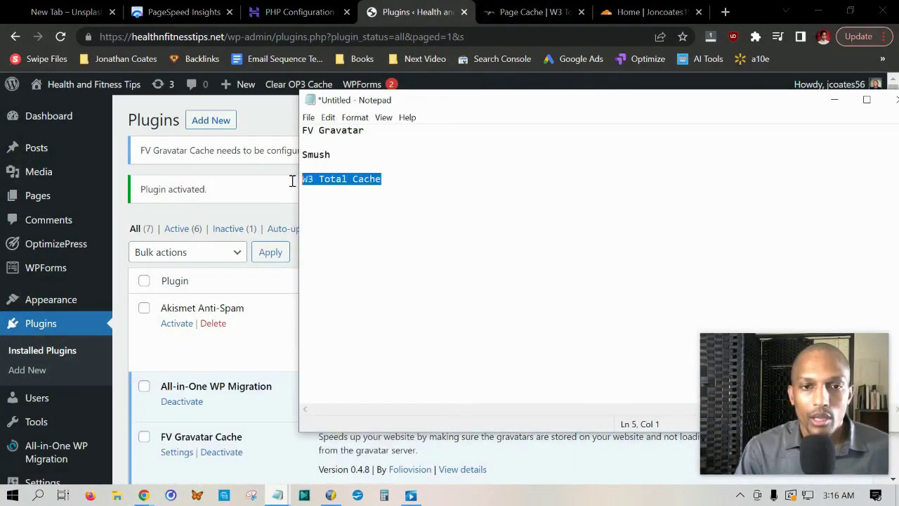
right_click(340, 180)
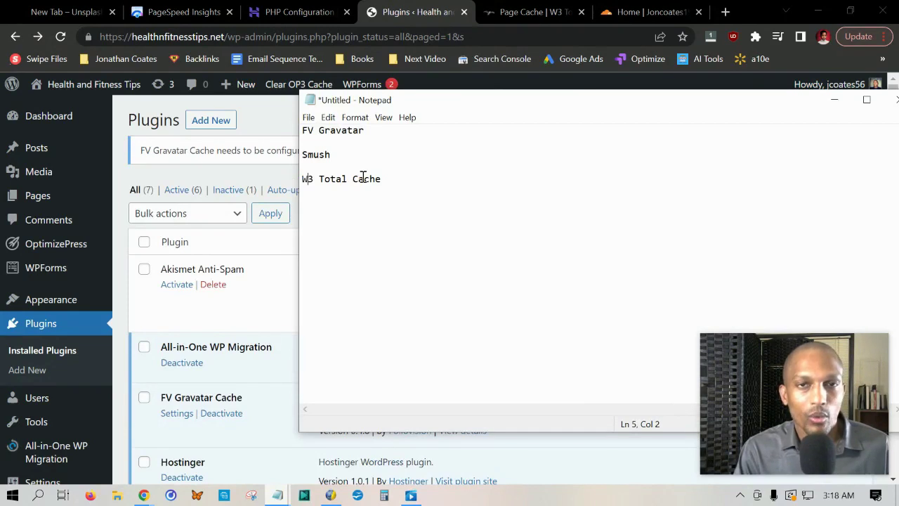
left_click(411, 179)
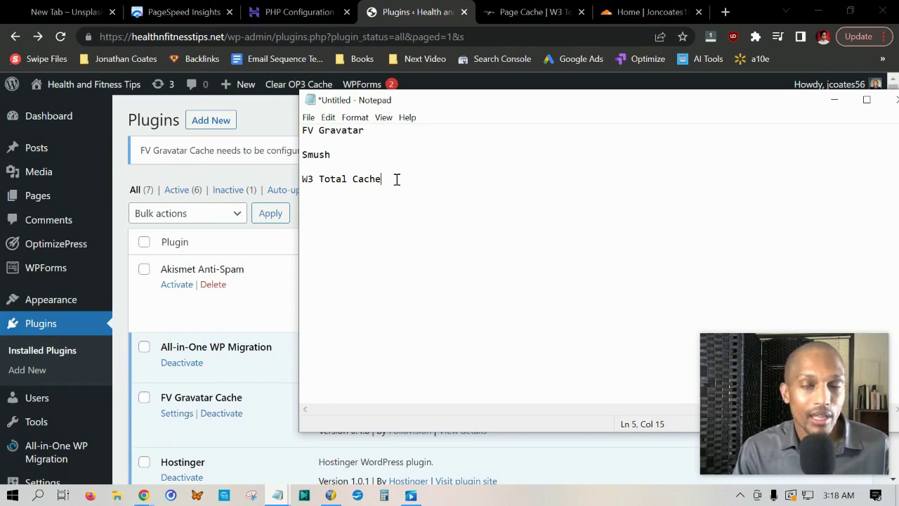
left_click_drag(398, 179, 251, 179)
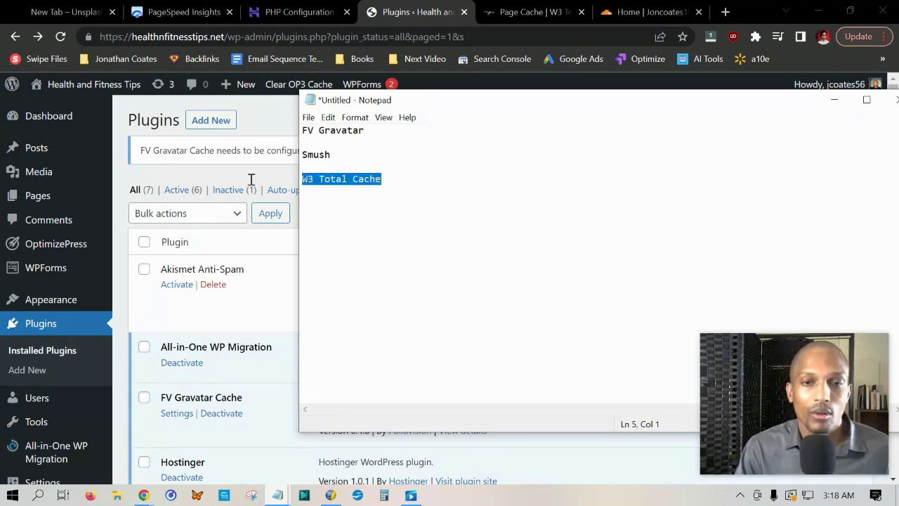
right_click(332, 183)
left_click(373, 222)
Return to WordPress in the browser and search the plugins available to add for "W3 Total Cache"
left_click(277, 127)
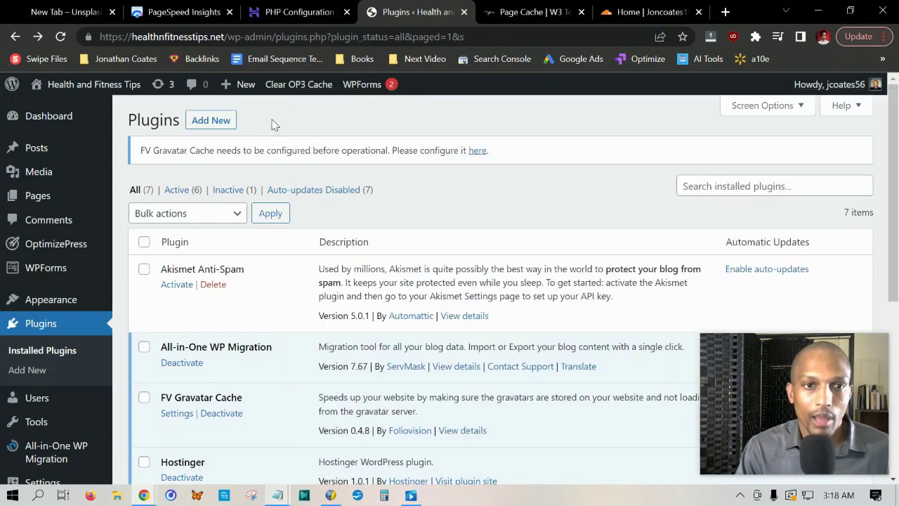
left_click(208, 123)
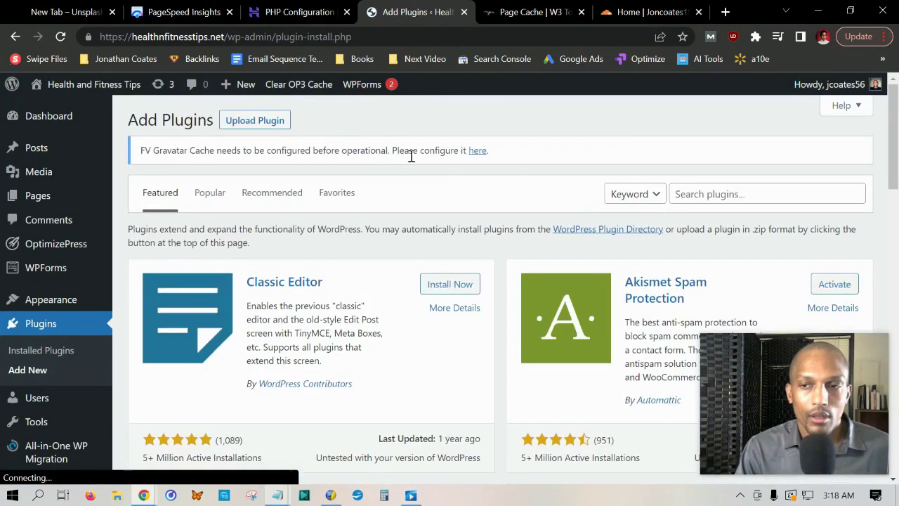
right_click(733, 194)
left_click(767, 298)
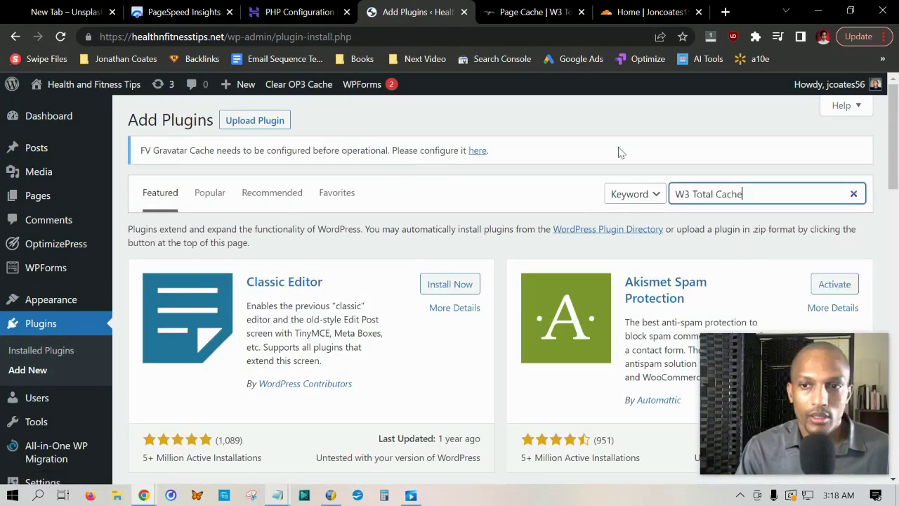
left_click(639, 154)
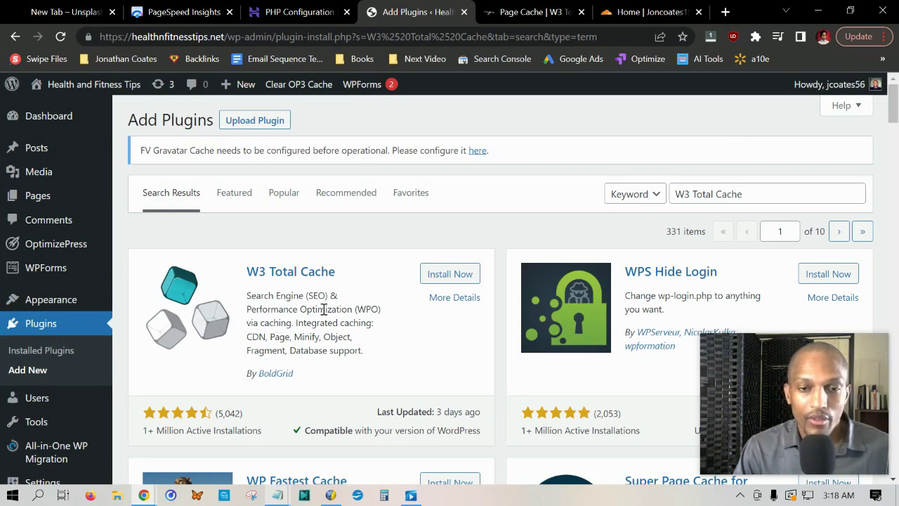
Install and activate the W3 Total Cache plugin by BoldGrid and open its settings
left_click(464, 272)
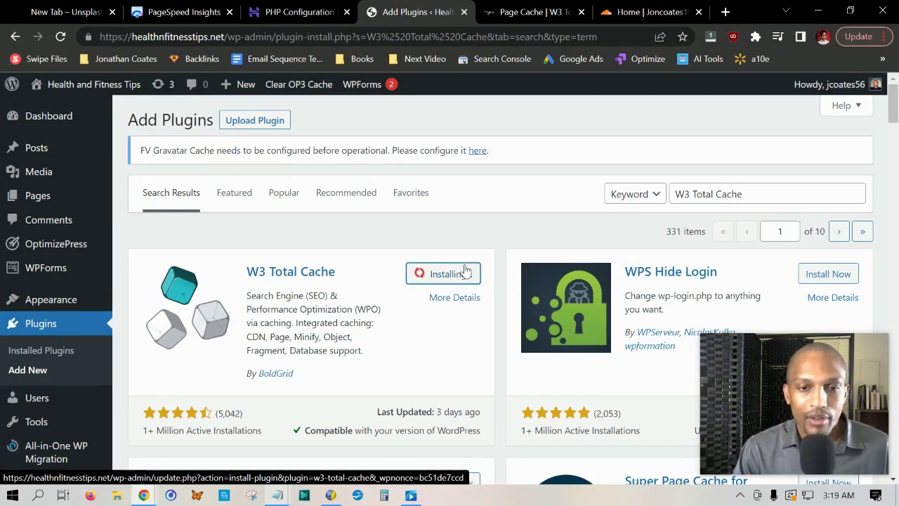
left_click(455, 276)
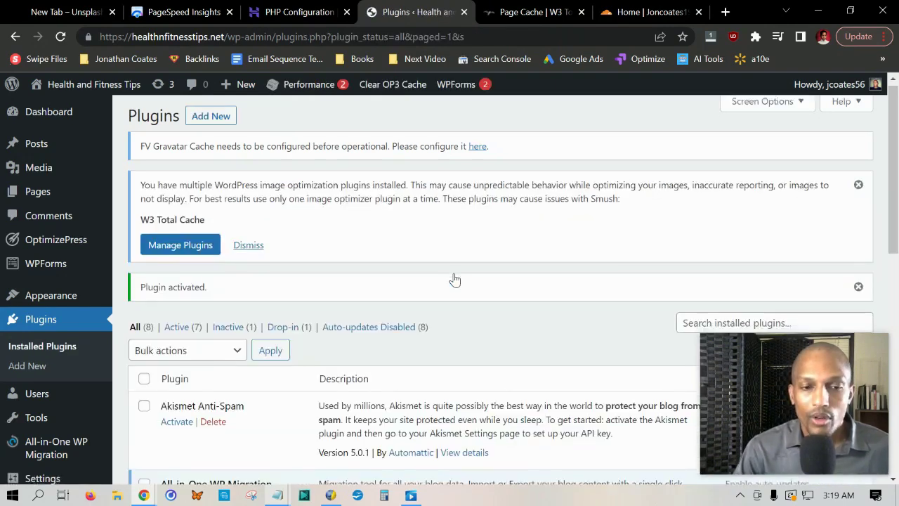
scroll(455, 279, "down", 8)
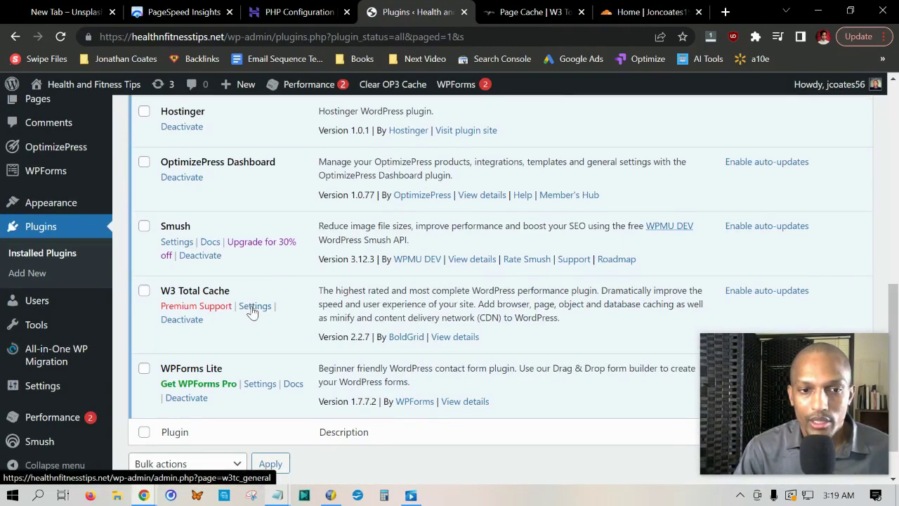
left_click(254, 306)
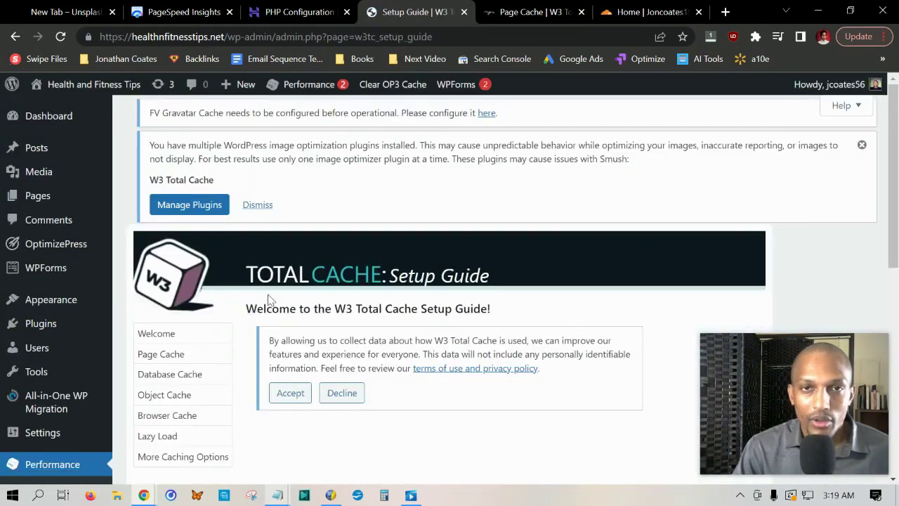
Accept the data collection in the W3 Total Cache setup guide and dismiss the notice about multiple image optimization plugins
scroll(409, 272, "down", 1)
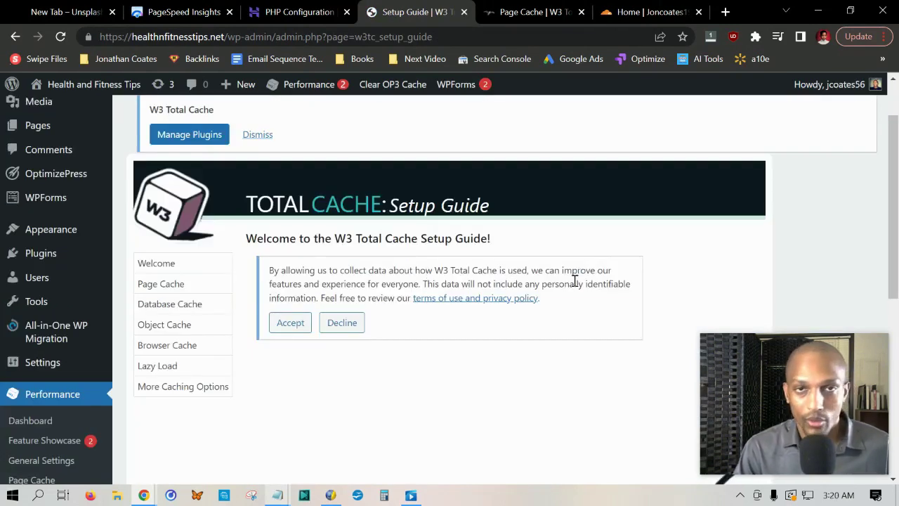
left_click(291, 324)
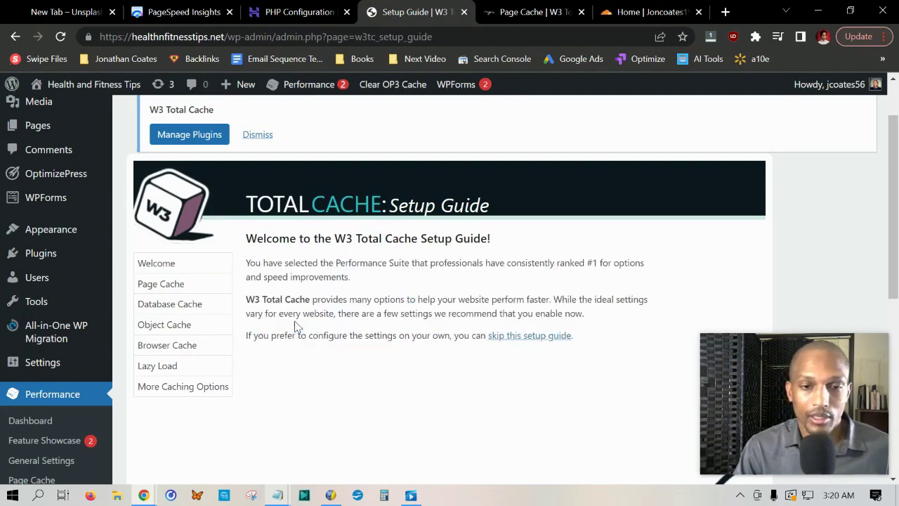
scroll(300, 316, "up", 1)
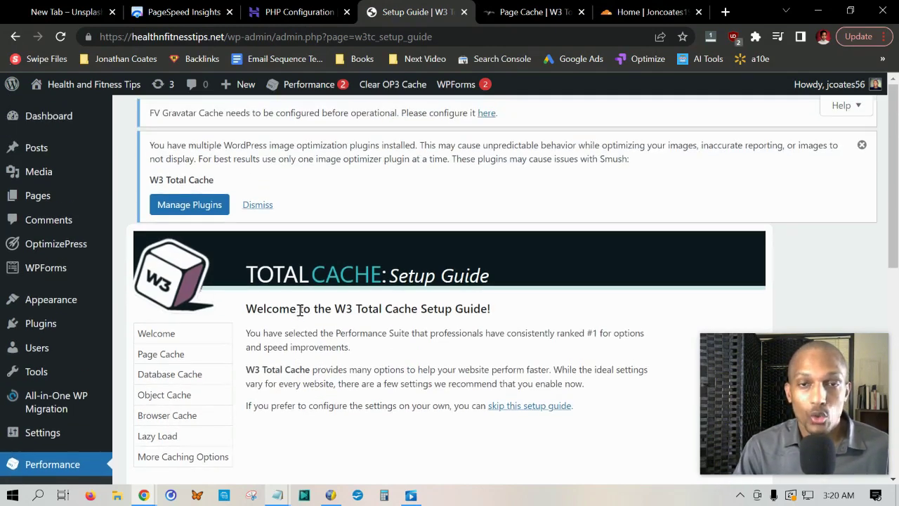
left_click(257, 206)
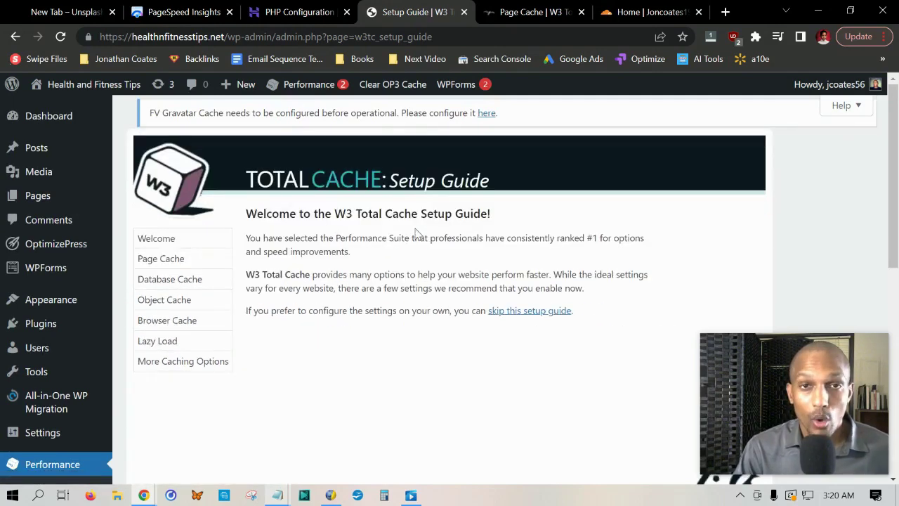
Advance the setup guide to Page Cache and run the page cache test
scroll(415, 232, "down", 2)
scroll(408, 228, "up", 2)
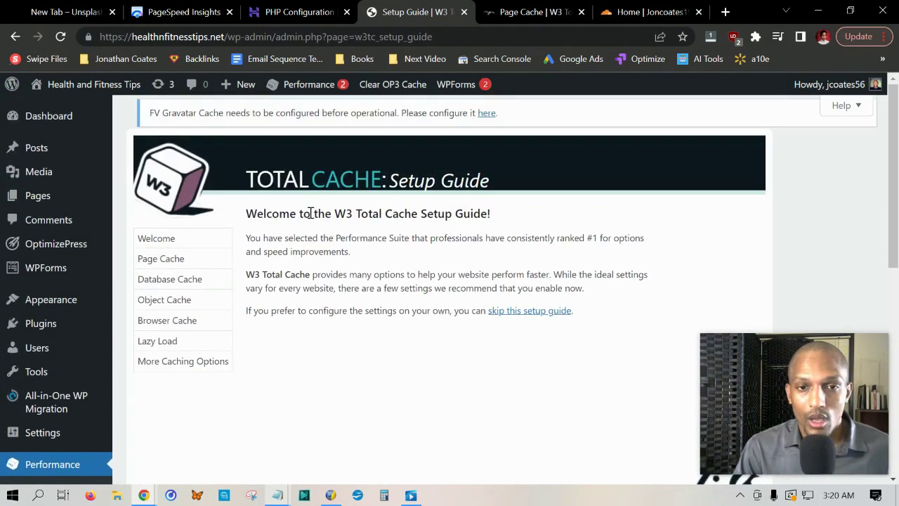
scroll(337, 219, "down", 1)
scroll(334, 214, "up", 1)
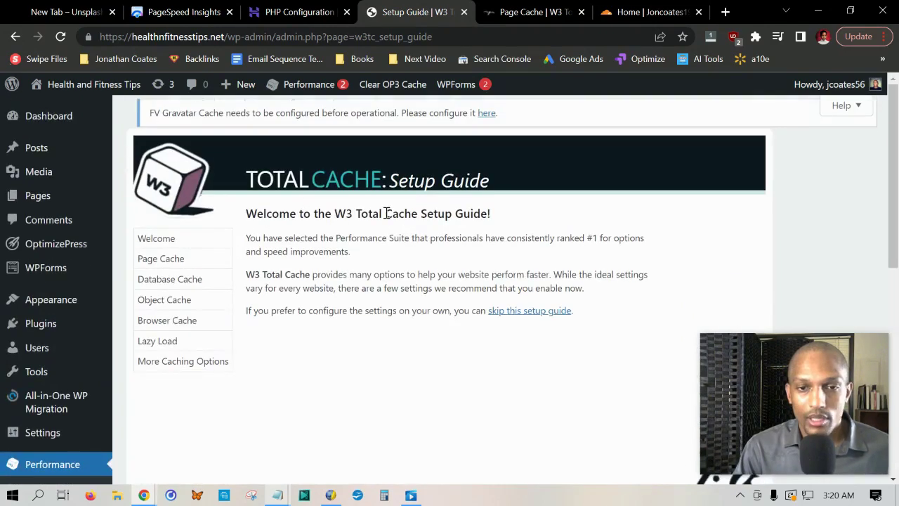
scroll(387, 213, "down", 5)
left_click(621, 309)
scroll(544, 239, "up", 1)
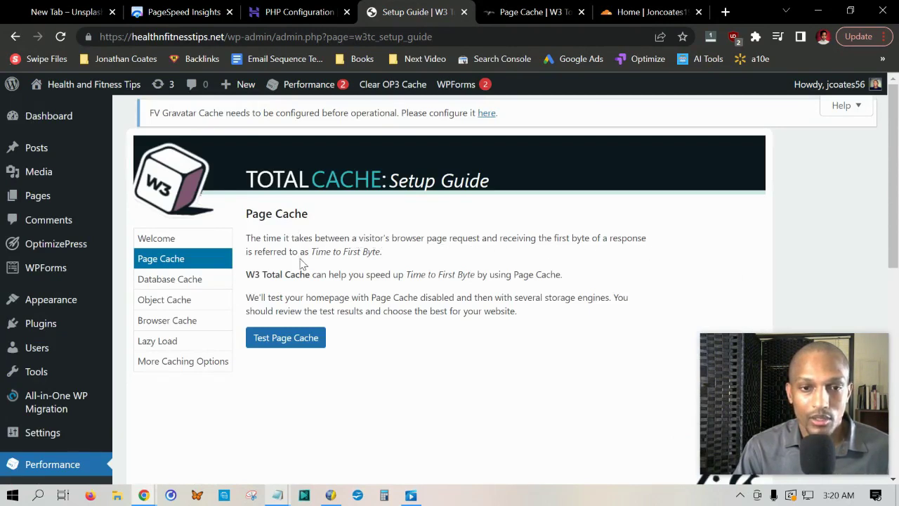
left_click(275, 342)
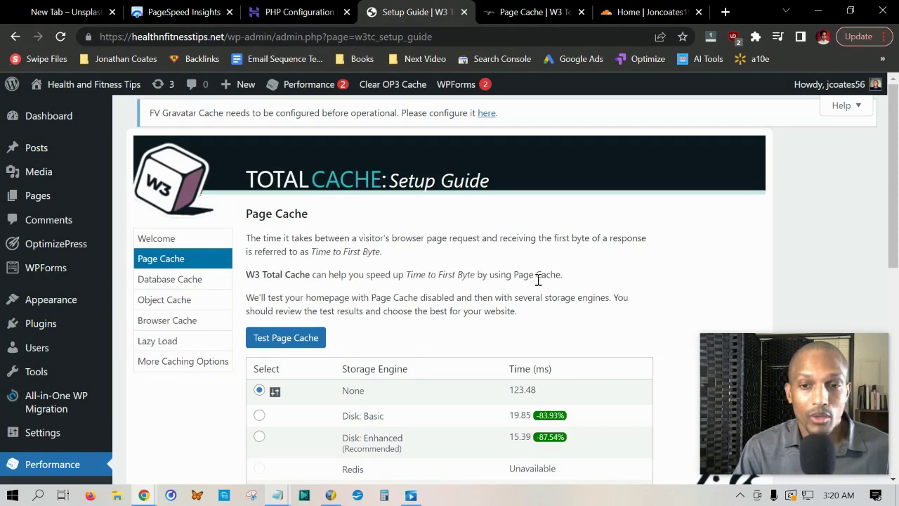
Set the page cache storage engine to Disk: Enhanced and continue to Database Cache
scroll(396, 299, "down", 2)
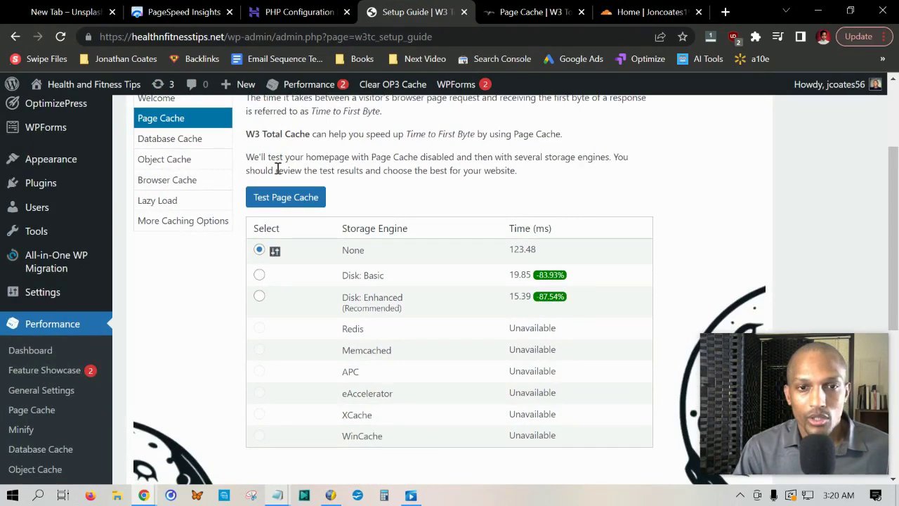
scroll(439, 171, "down", 1)
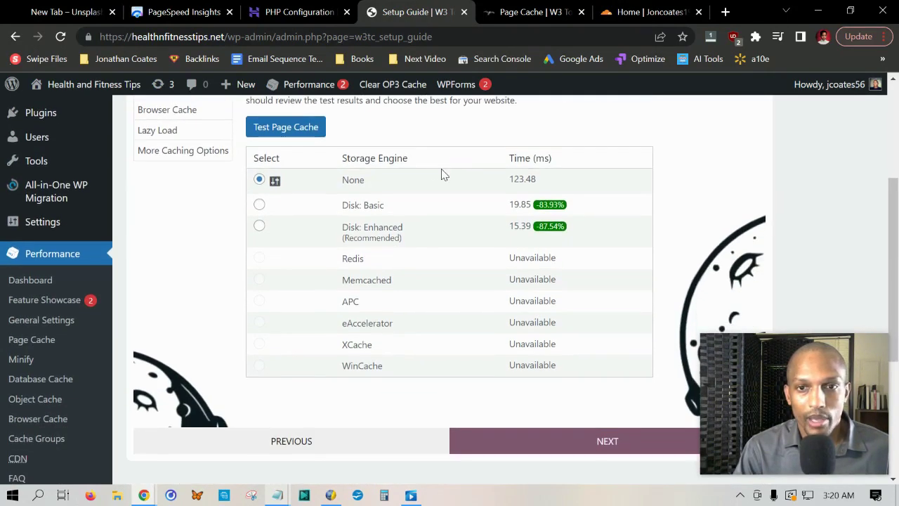
scroll(329, 195, "down", 1)
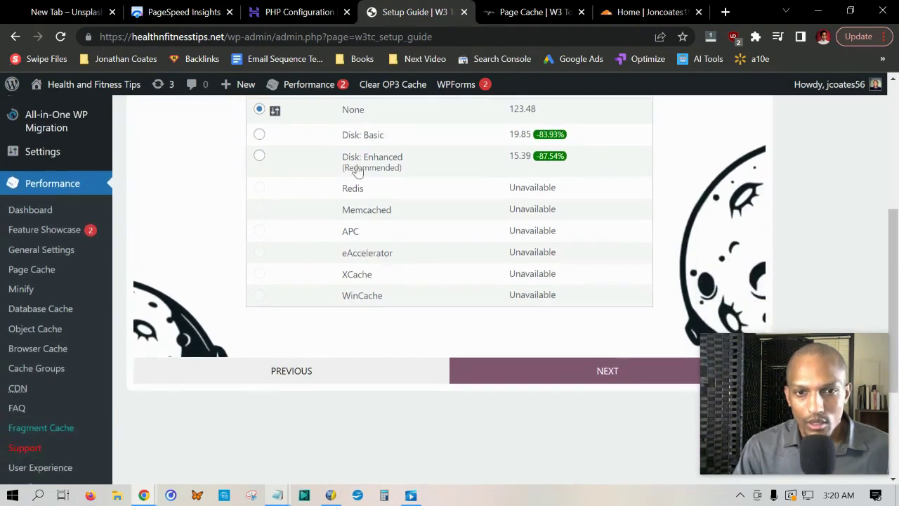
scroll(315, 170, "up", 1)
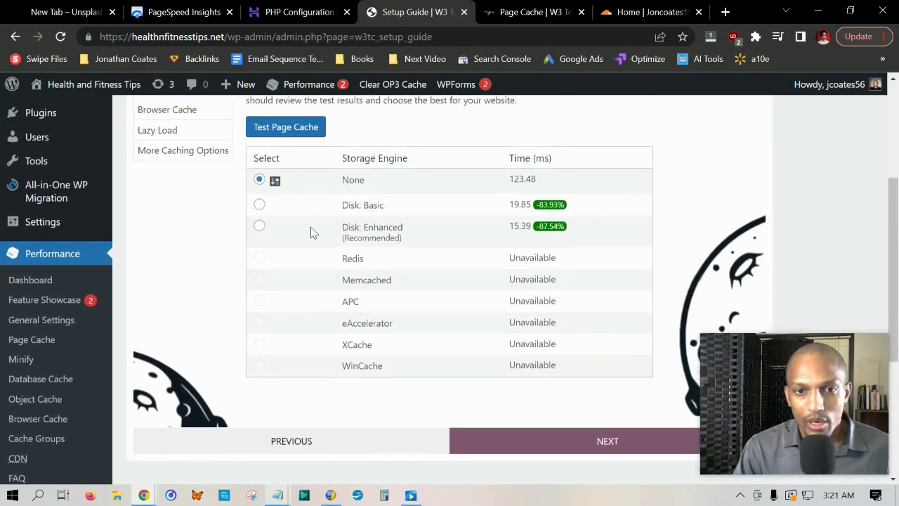
left_click(259, 226)
left_click(529, 447)
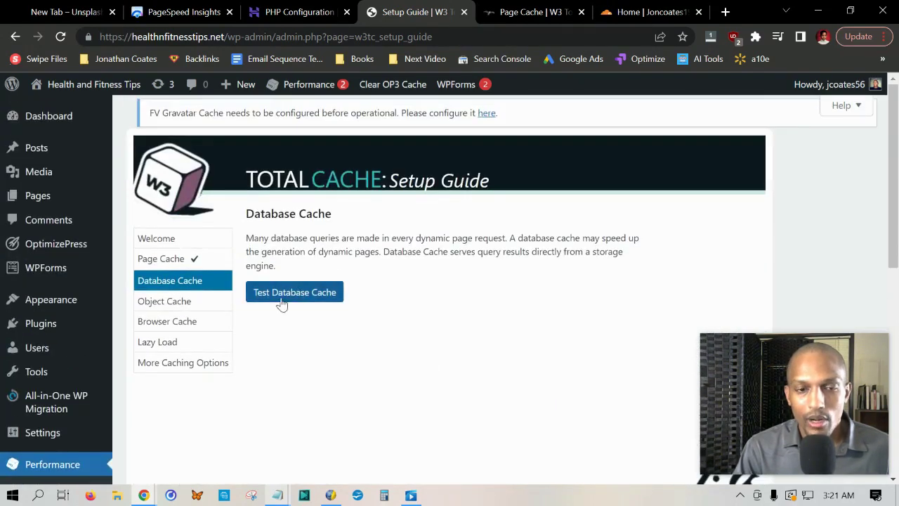
Test the database cache, set its storage engine to Disk and continue to Object Cache
left_click(265, 296)
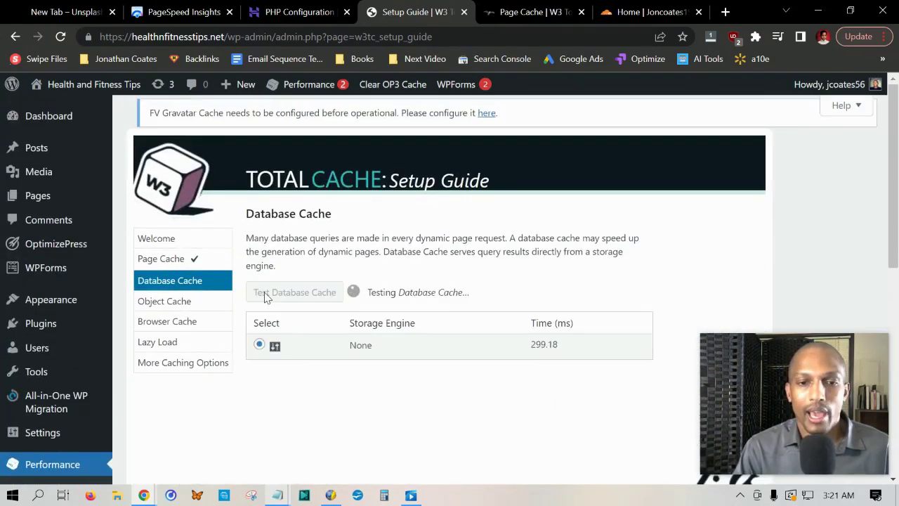
scroll(391, 281, "down", 1)
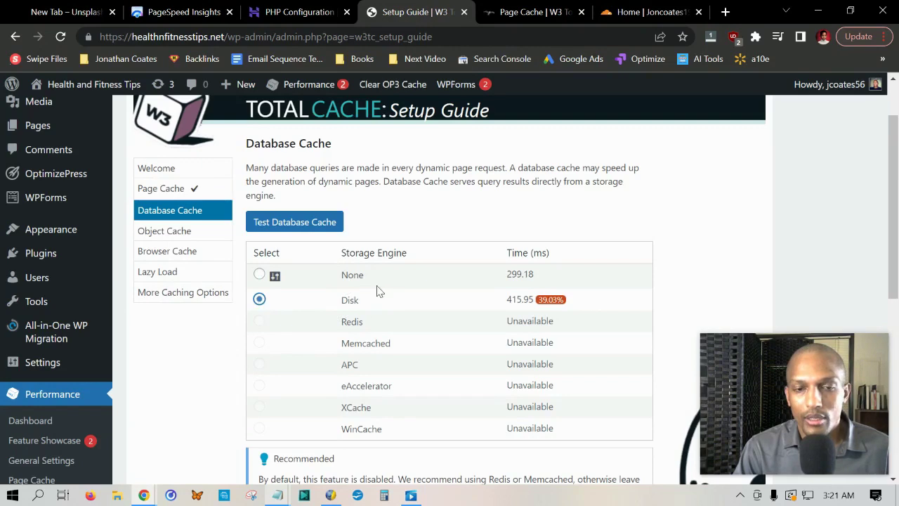
scroll(391, 281, "down", 3)
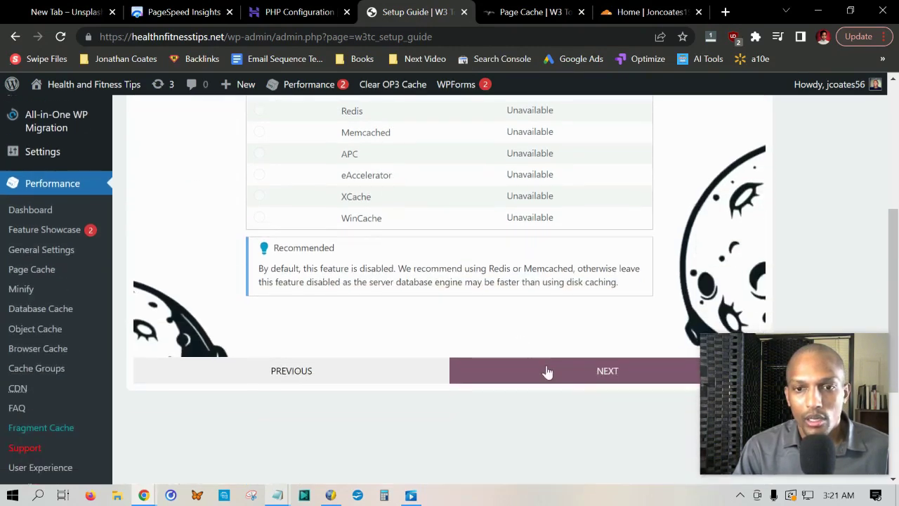
left_click(546, 371)
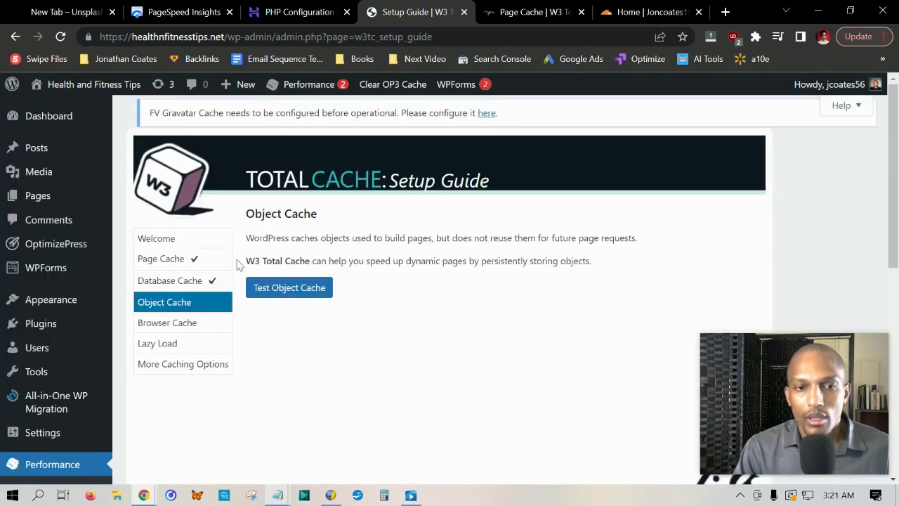
Test the object cache, set its storage engine to Disk and continue to Browser Cache
left_click(308, 299)
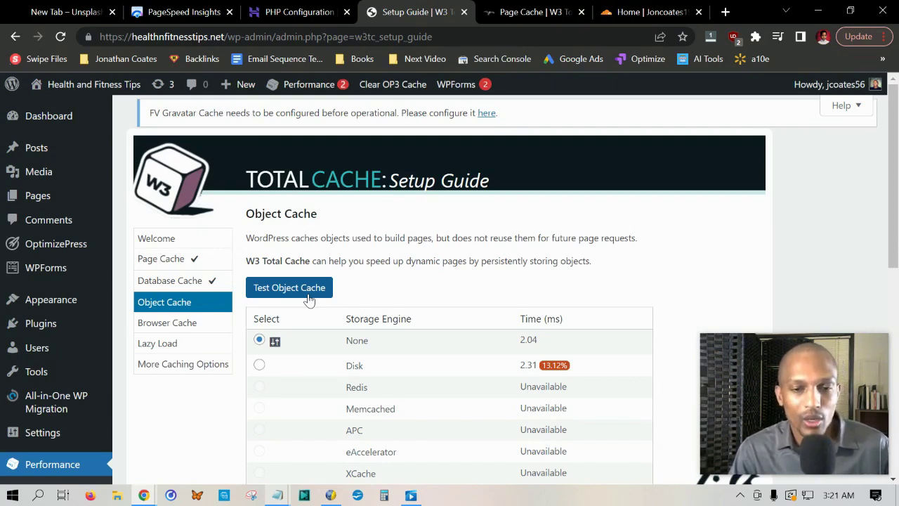
left_click(259, 367)
scroll(353, 309, "down", 4)
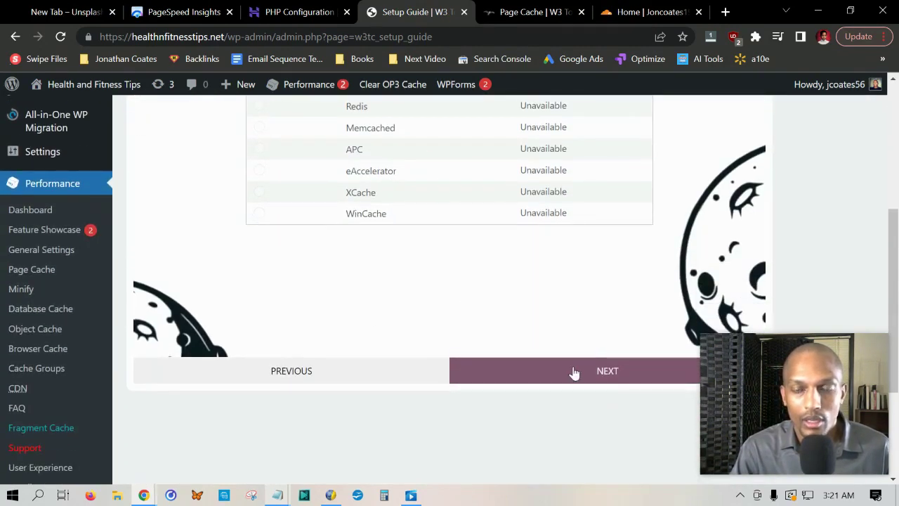
left_click(574, 372)
Test the browser cache and continue to Lazy Load with the Enabled setting
scroll(538, 363, "up", 4)
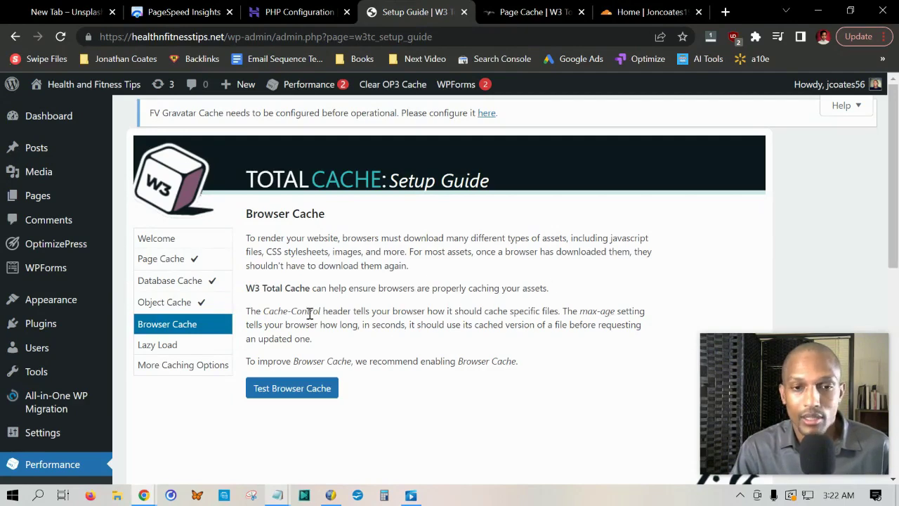
left_click(293, 392)
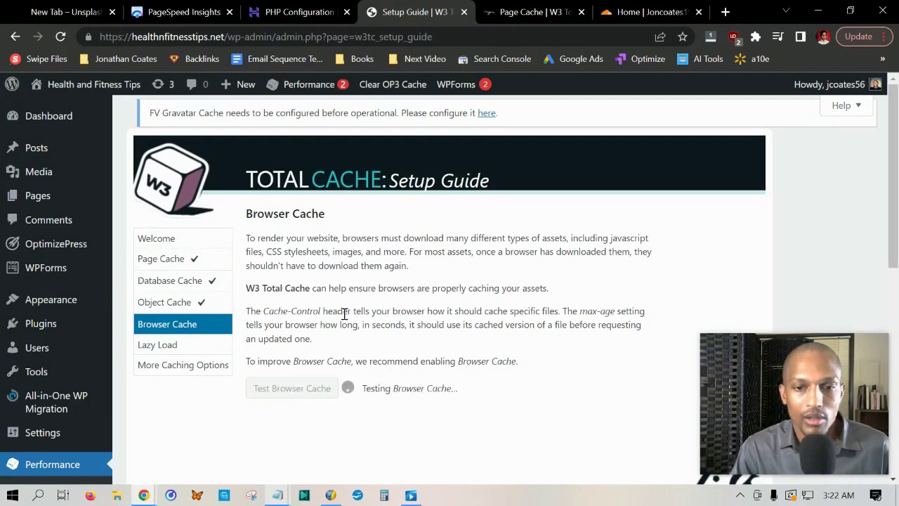
scroll(345, 314, "down", 3)
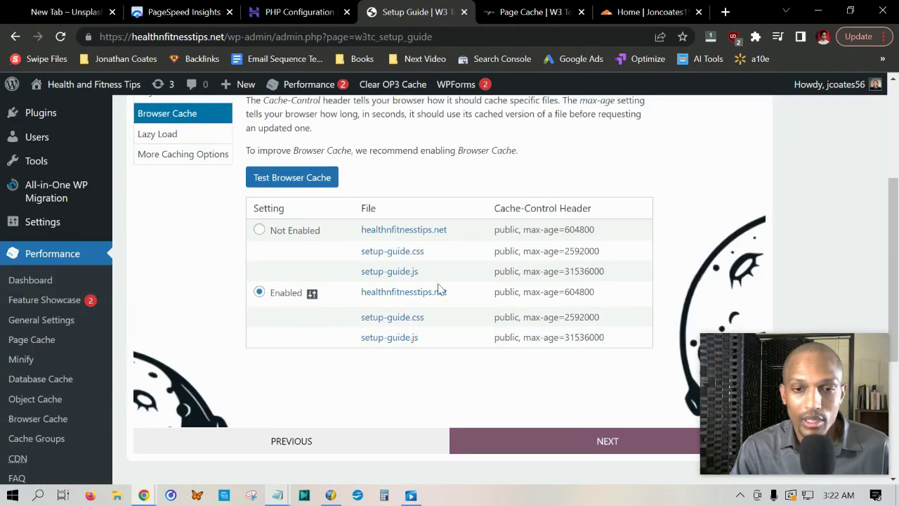
left_click(627, 444)
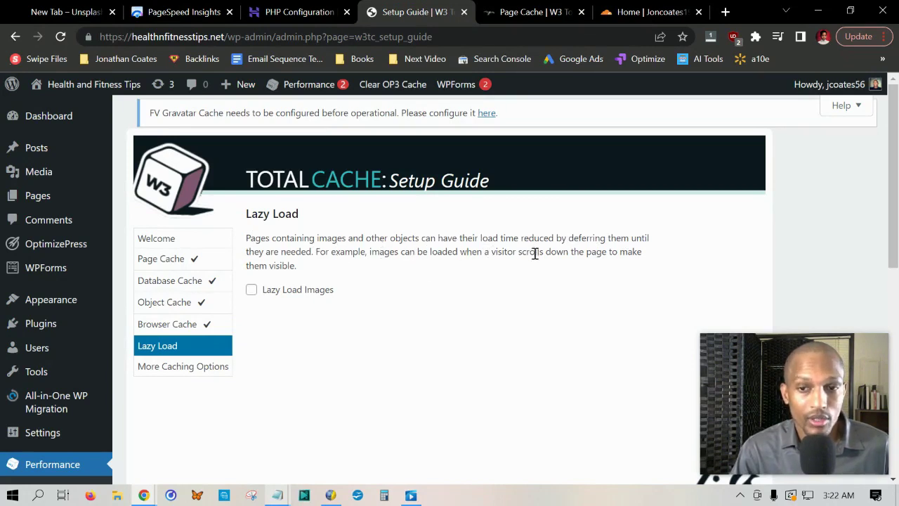
Enable Lazy Load Images and continue to the setup guide's final page
left_click(252, 290)
scroll(594, 288, "down", 10)
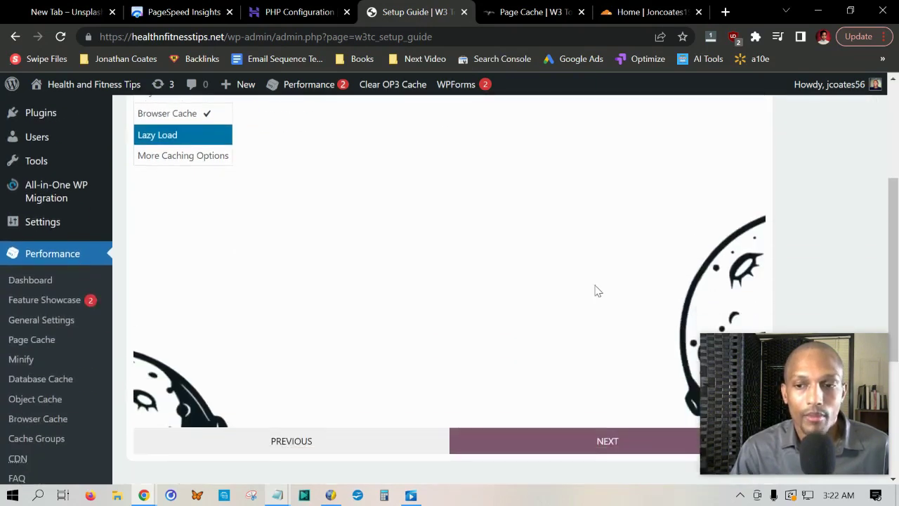
left_click(596, 300)
Review the summary of the configured cache settings and finish the setup guide by opening the W3 Total Cache dashboard
scroll(500, 316, "up", 4)
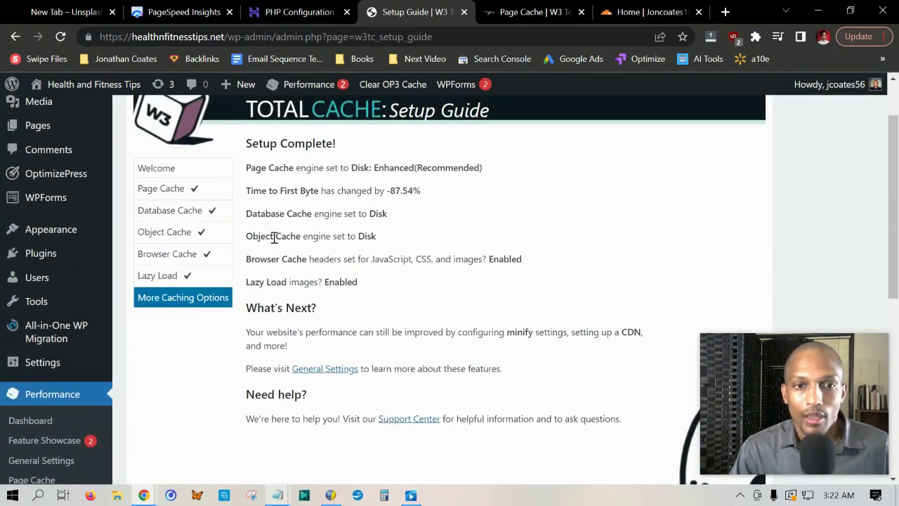
left_click_drag(246, 142, 558, 390)
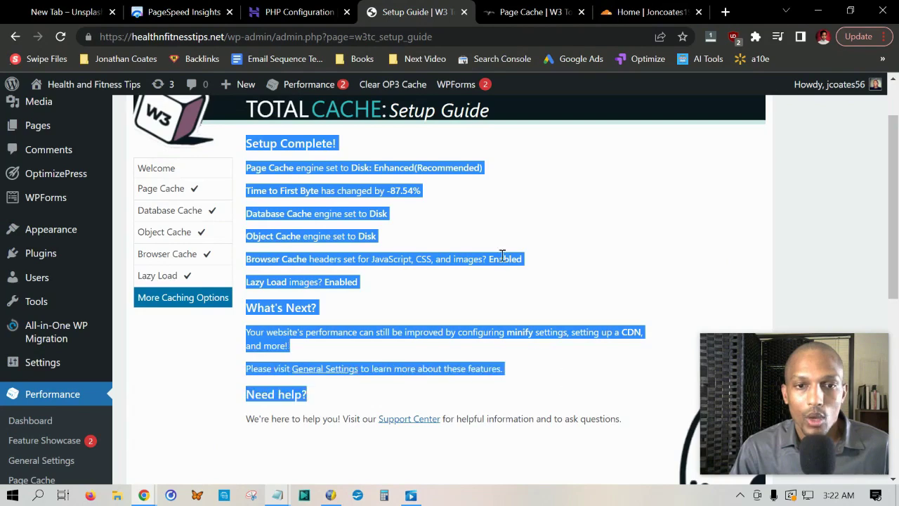
left_click(541, 207)
scroll(542, 225, "down", 4)
left_click(608, 294)
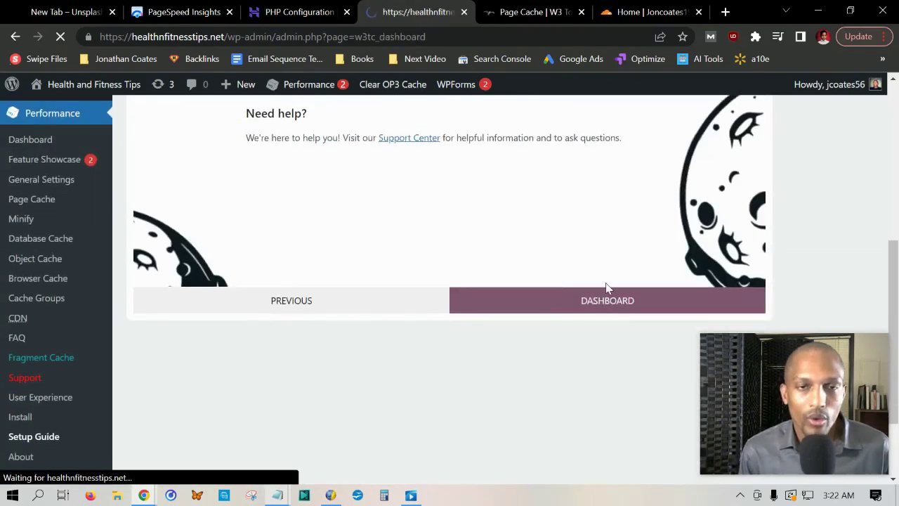
Open the FV Gravatar Cache configuration page from the notice on the W3 Total Cache dashboard
scroll(388, 176, "down", 2)
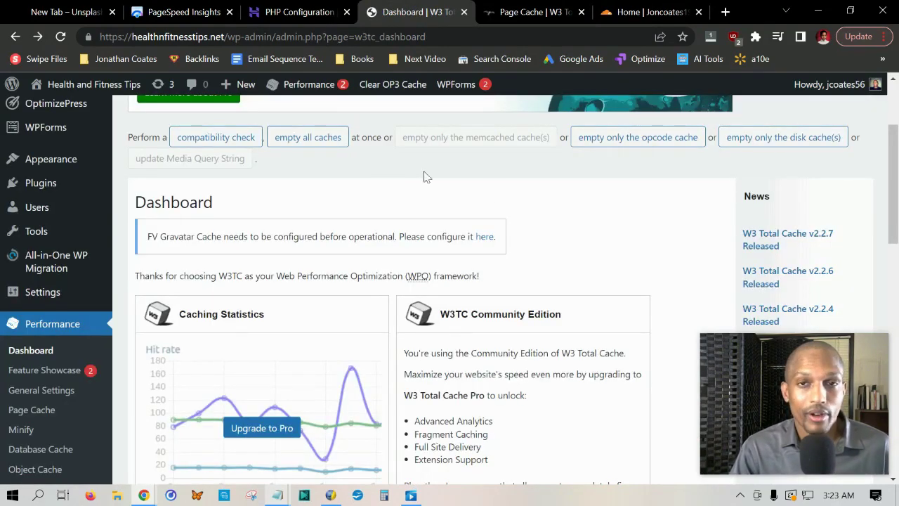
left_click(484, 236)
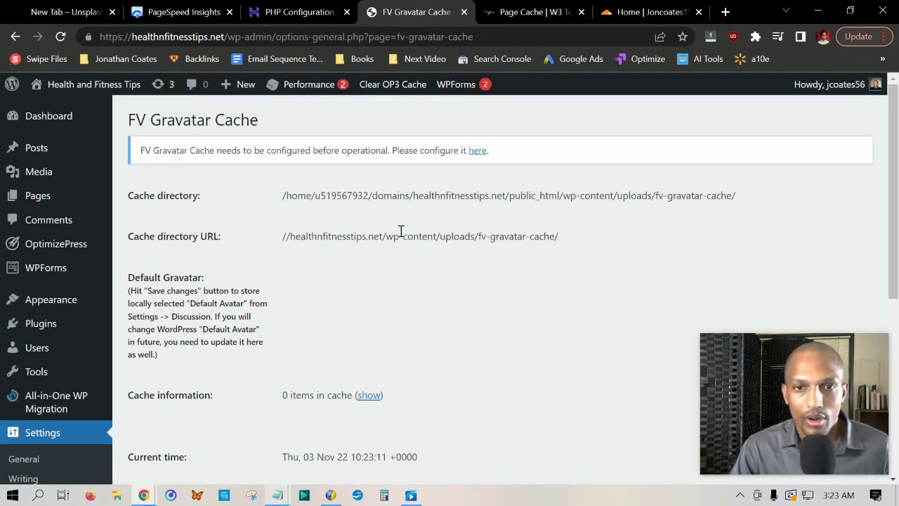
left_click_drag(130, 124, 295, 133)
left_click(295, 130)
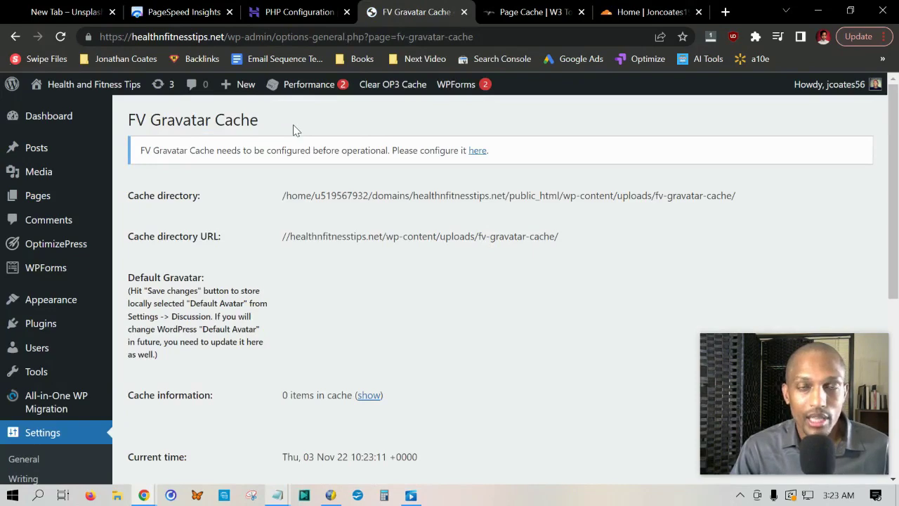
Set the gravatar size to 50 and save the FV Gravatar Cache changes
scroll(295, 133, "down", 5)
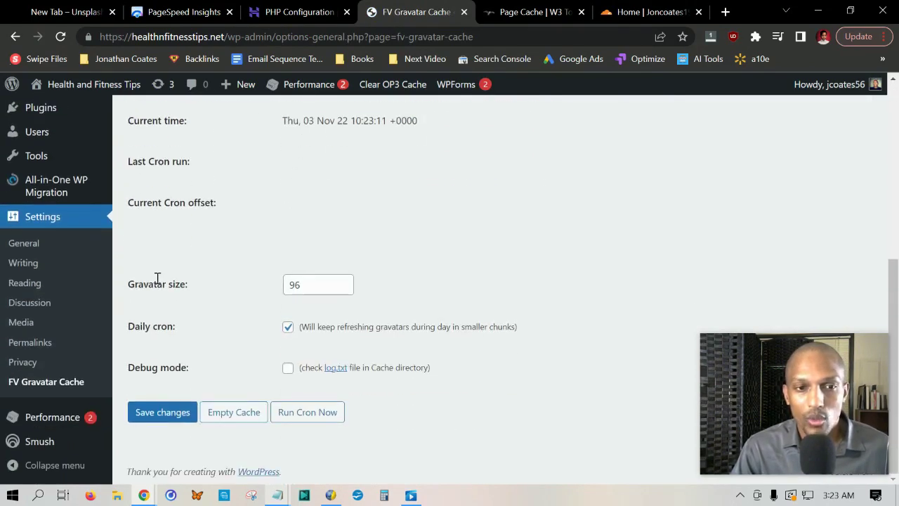
left_click_drag(128, 283, 227, 283)
left_click_drag(311, 283, 287, 283)
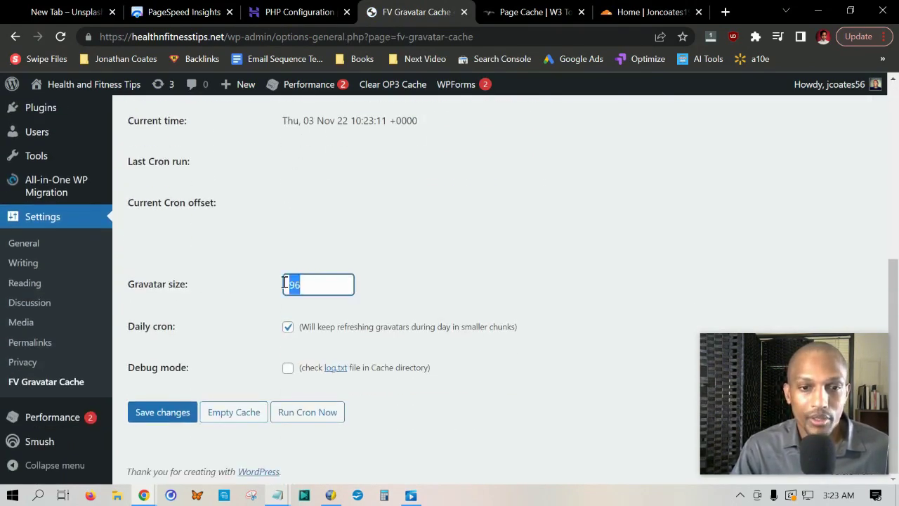
type("50")
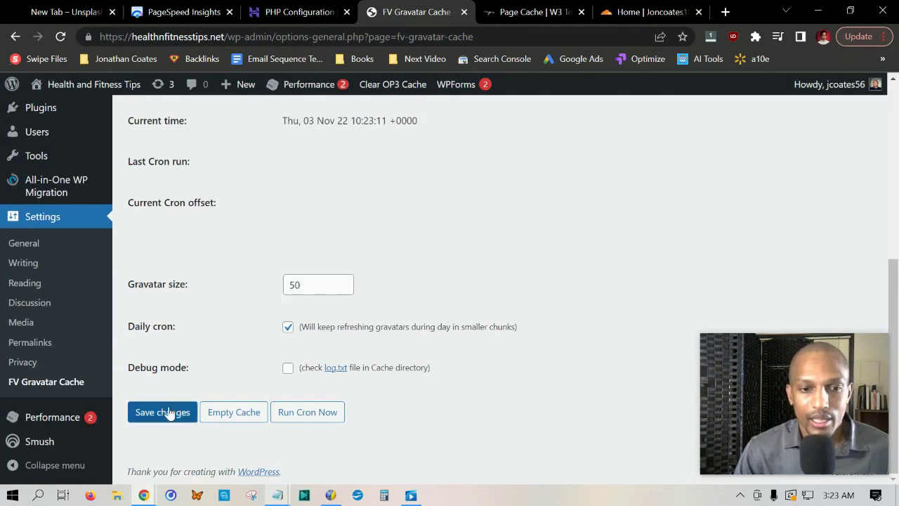
left_click(168, 415)
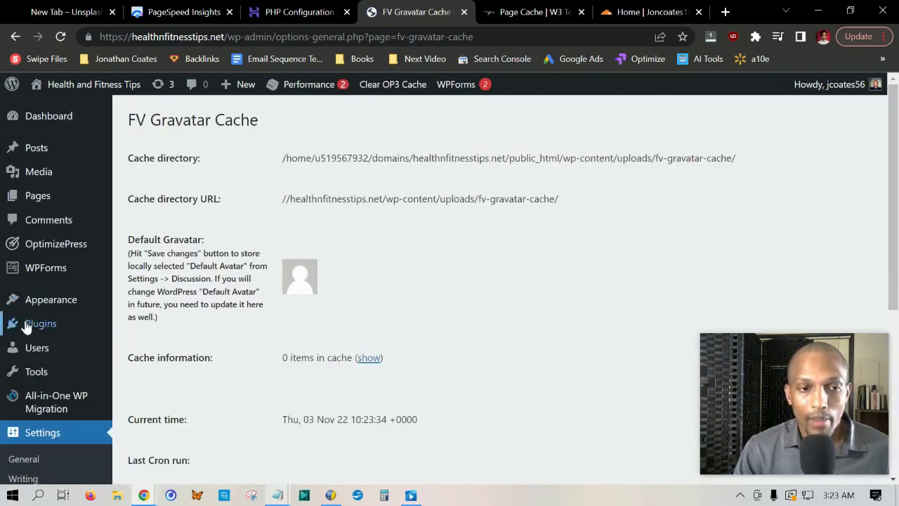
Open the W3 Total Cache general settings from the installed plugins list and review the Page Cache section
mouse_move(40, 323)
left_click(140, 325)
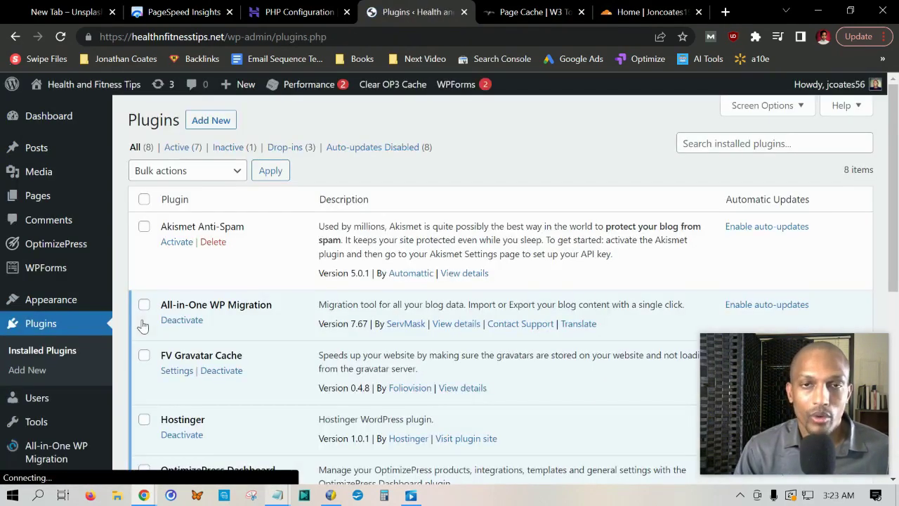
scroll(183, 320, "down", 5)
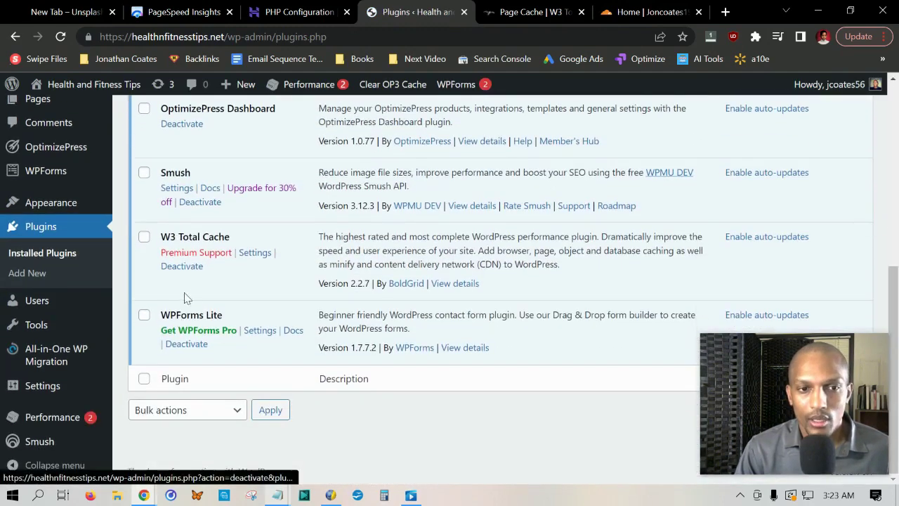
left_click(254, 253)
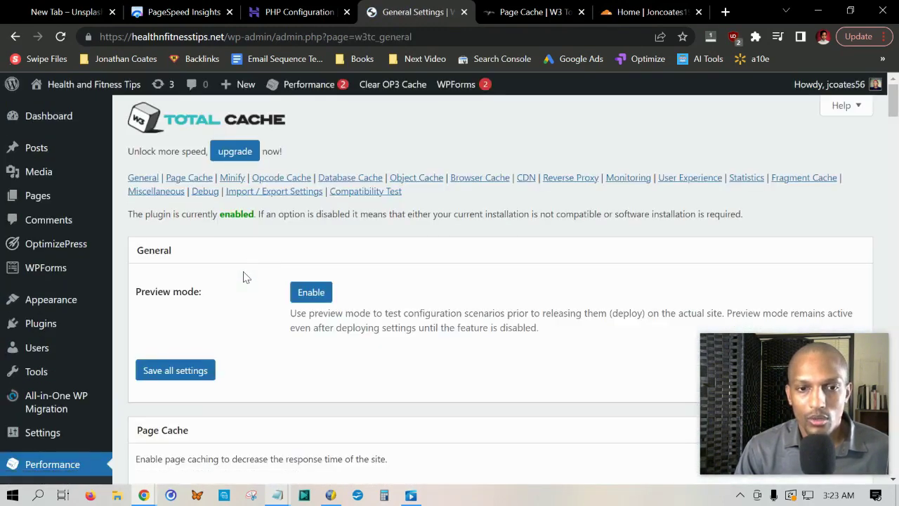
scroll(243, 289, "down", 1)
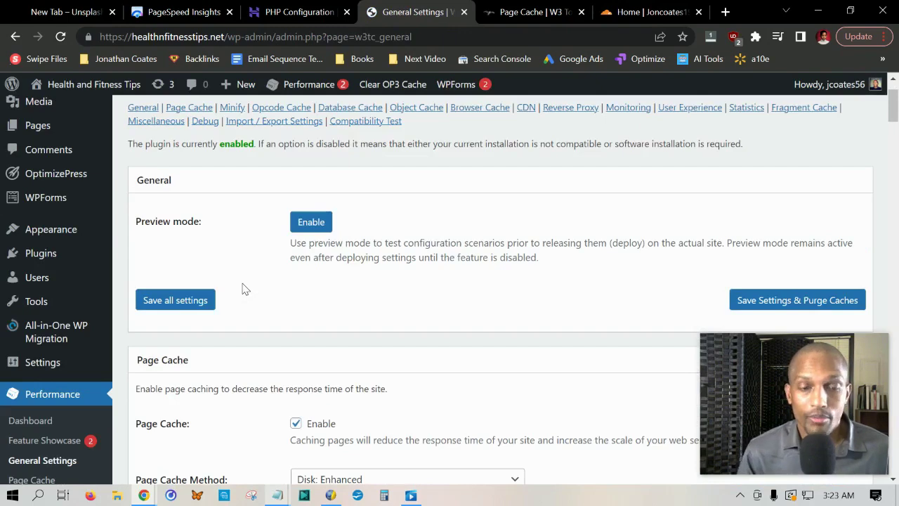
scroll(266, 242, "down", 4)
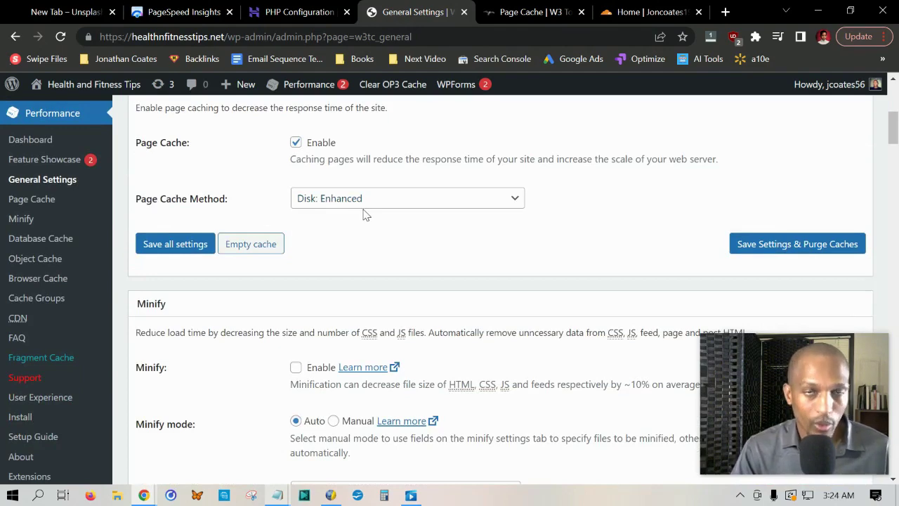
Enable Minify, accept the risk notice, choose Disk as the Minify Cache Method and save all settings
scroll(365, 214, "down", 2)
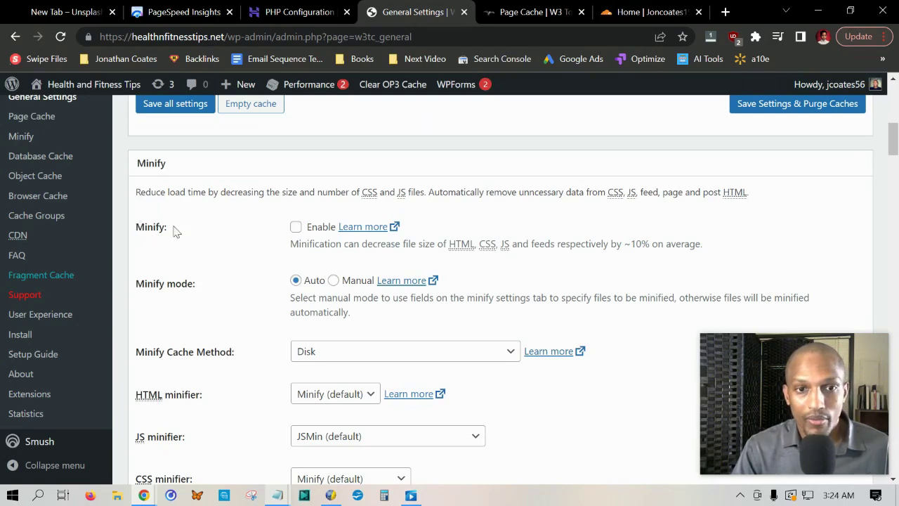
left_click(296, 228)
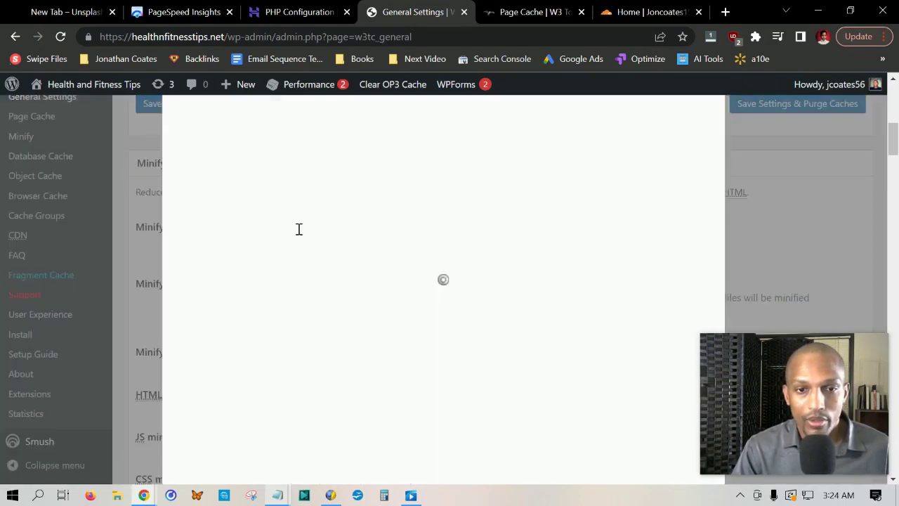
left_click(274, 481)
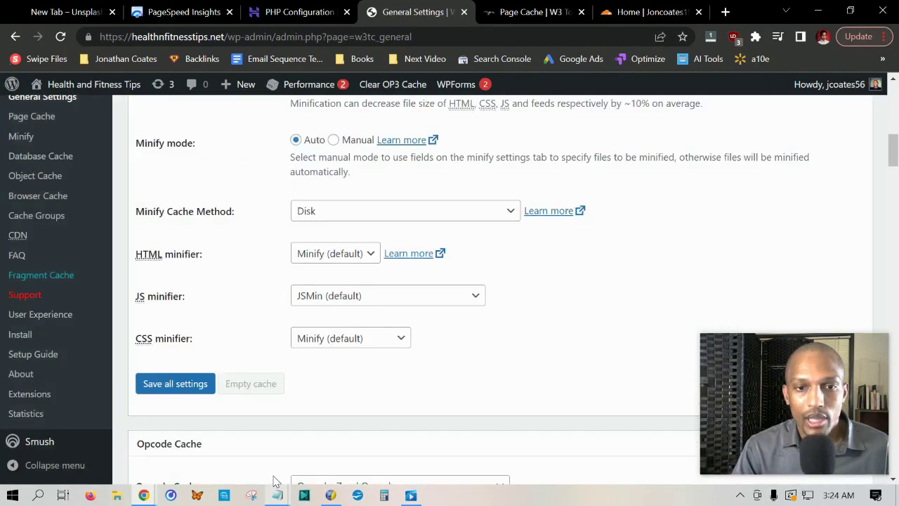
scroll(309, 183, "up", 2)
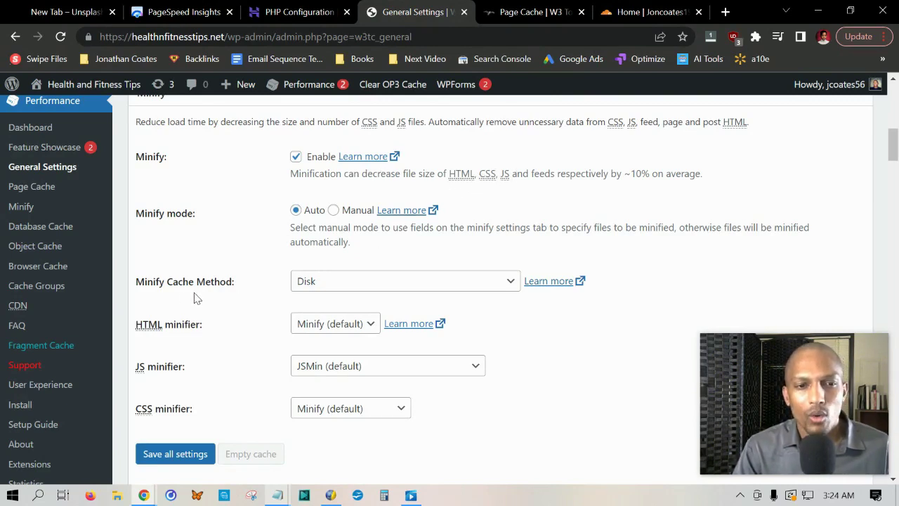
left_click(483, 282)
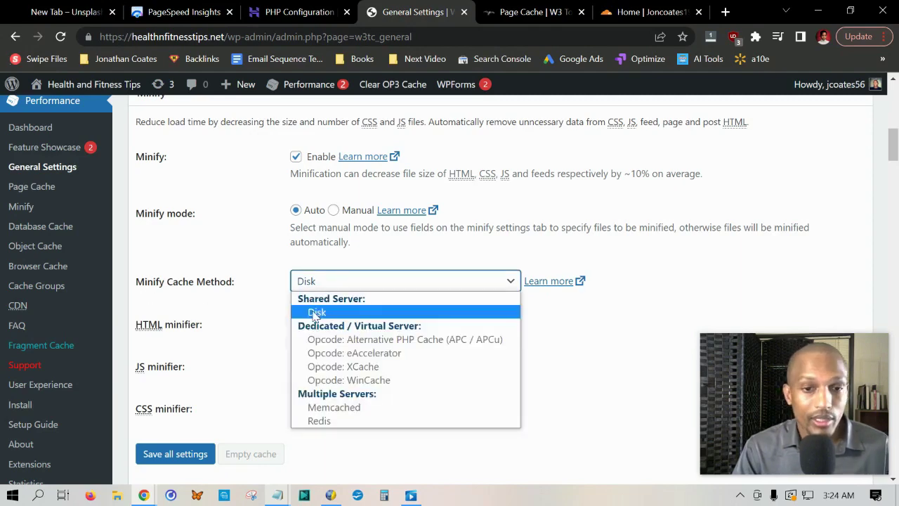
left_click(314, 314)
scroll(260, 253, "down", 2)
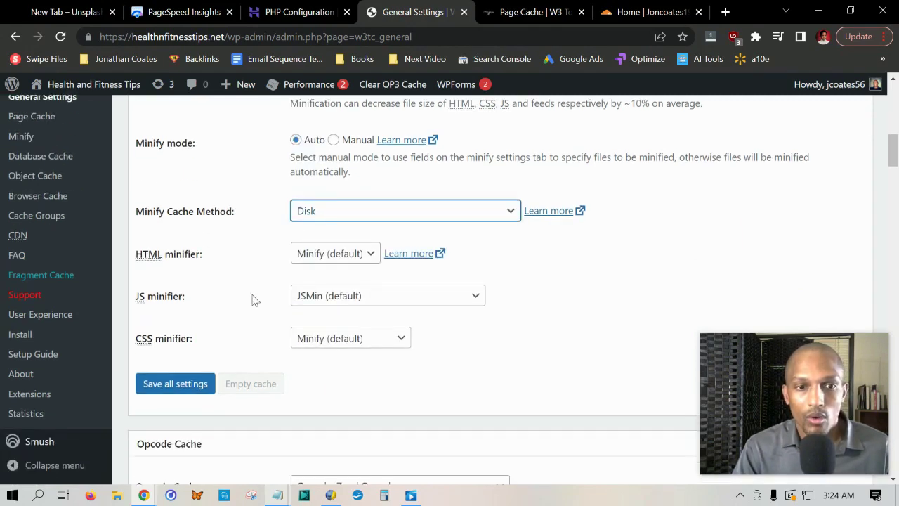
left_click(176, 313)
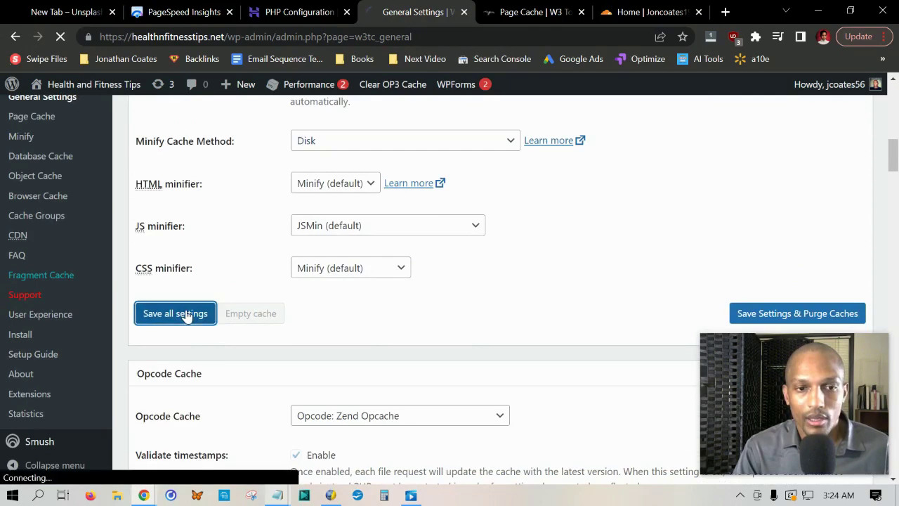
Check the available Opcode Cache methods and keep Opcode: Zend Opcache selected
scroll(291, 217, "down", 15)
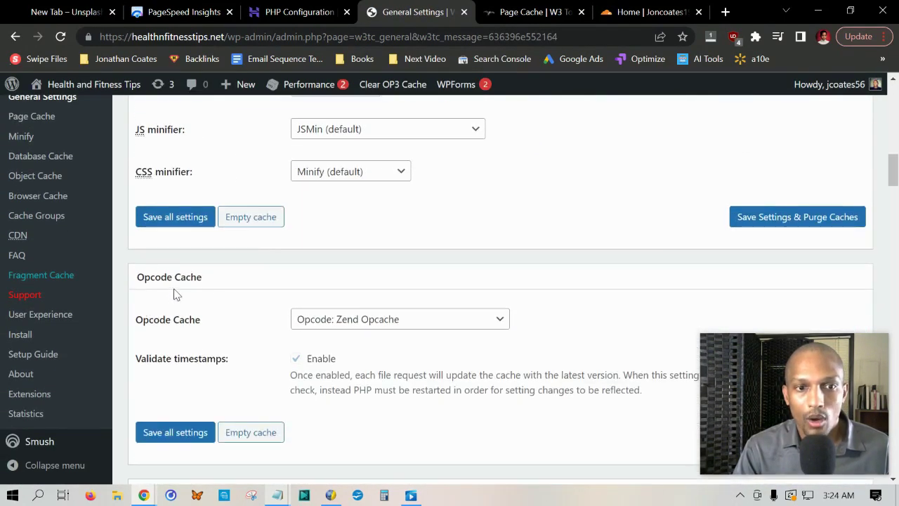
scroll(221, 307, "down", 1)
left_click(500, 251)
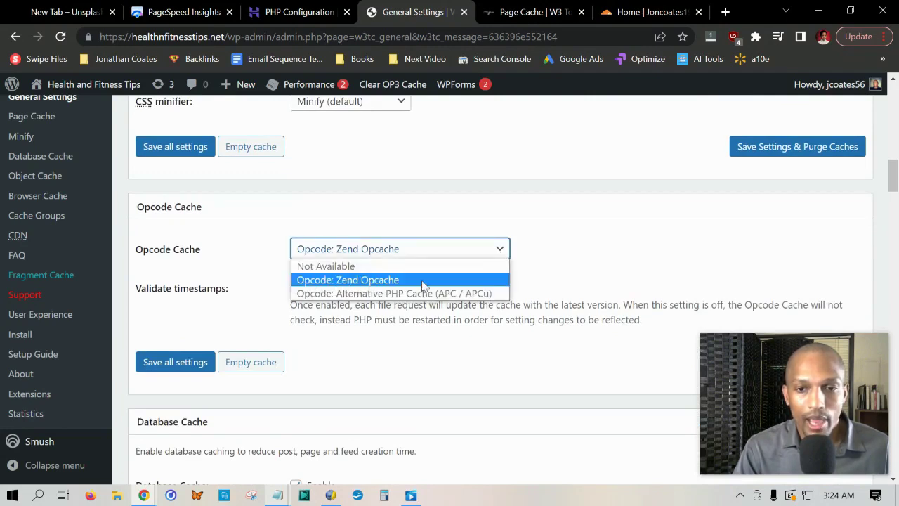
left_click(567, 265)
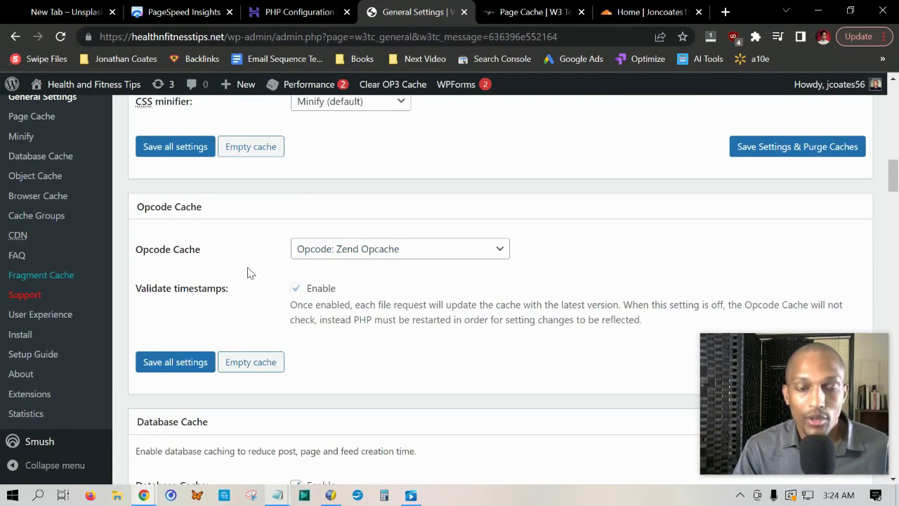
Choose Disk as the Database Cache Method in the Database Cache section
scroll(253, 272, "down", 1)
scroll(257, 273, "down", 3)
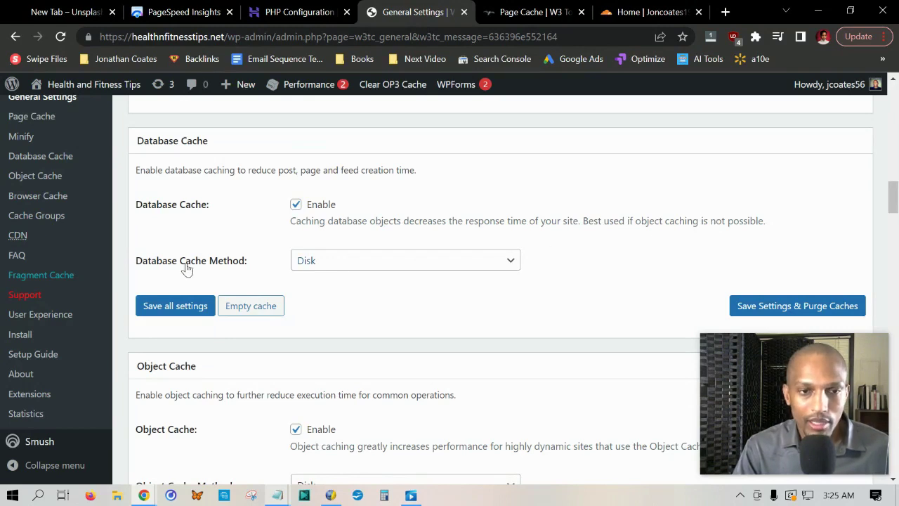
left_click(514, 269)
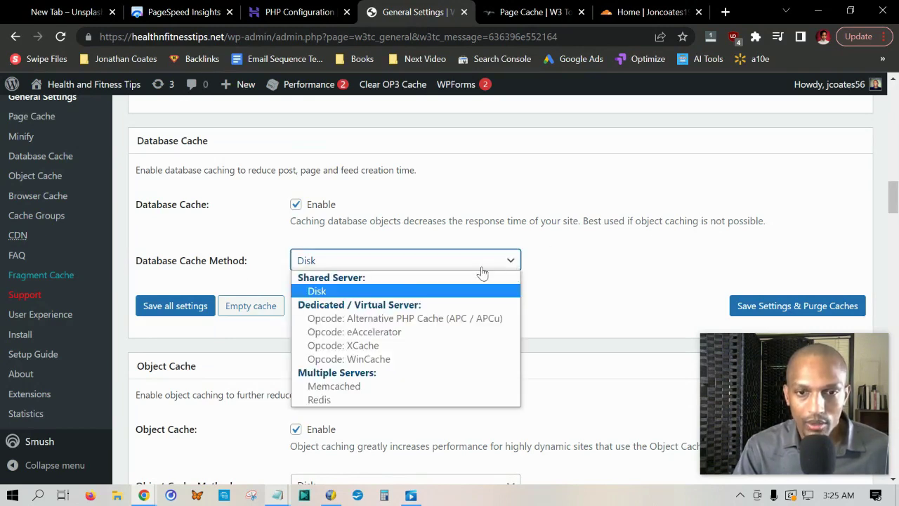
left_click(330, 292)
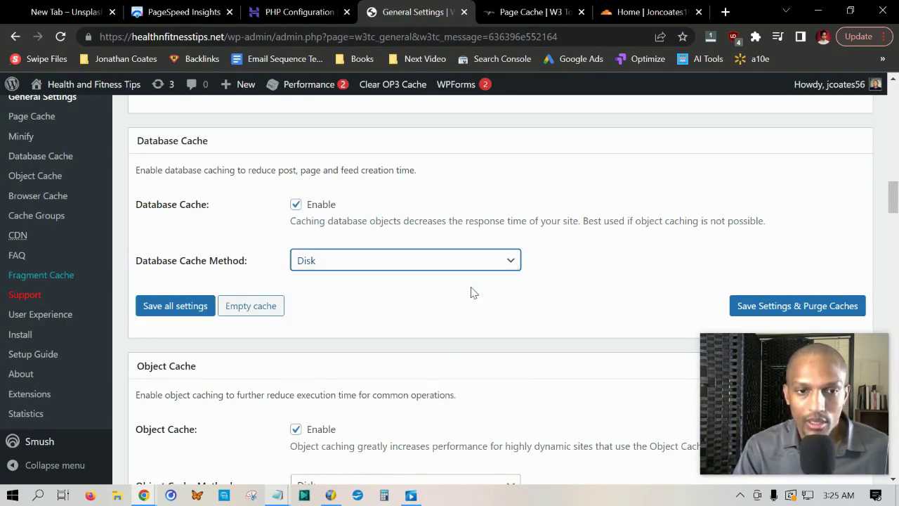
Review the remaining sections from Object Cache to Reverse Proxy, save all settings and open the plugin's help topics
scroll(488, 290, "down", 3)
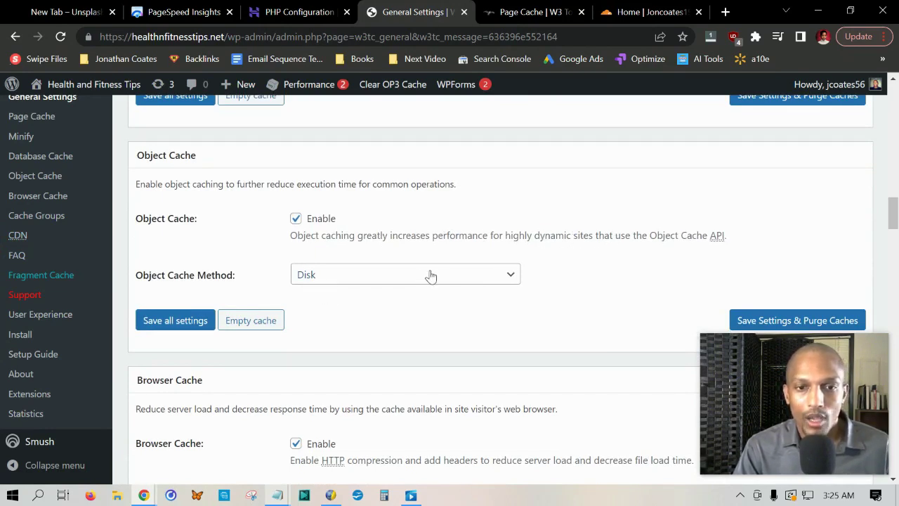
scroll(347, 267, "down", 2)
scroll(161, 232, "down", 5)
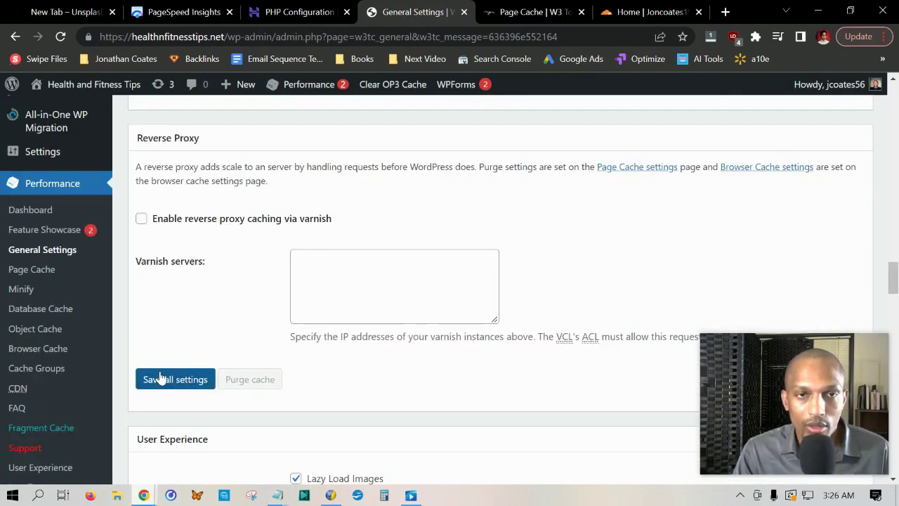
left_click(160, 378)
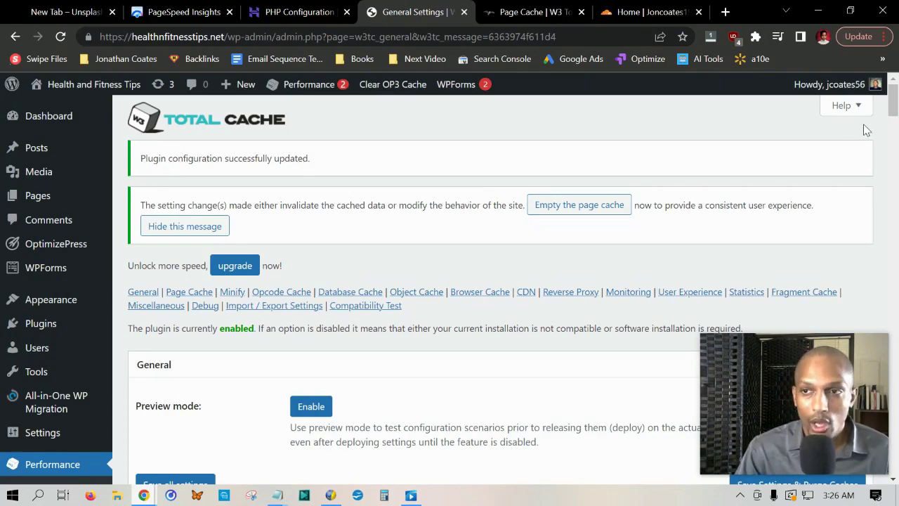
left_click(846, 106)
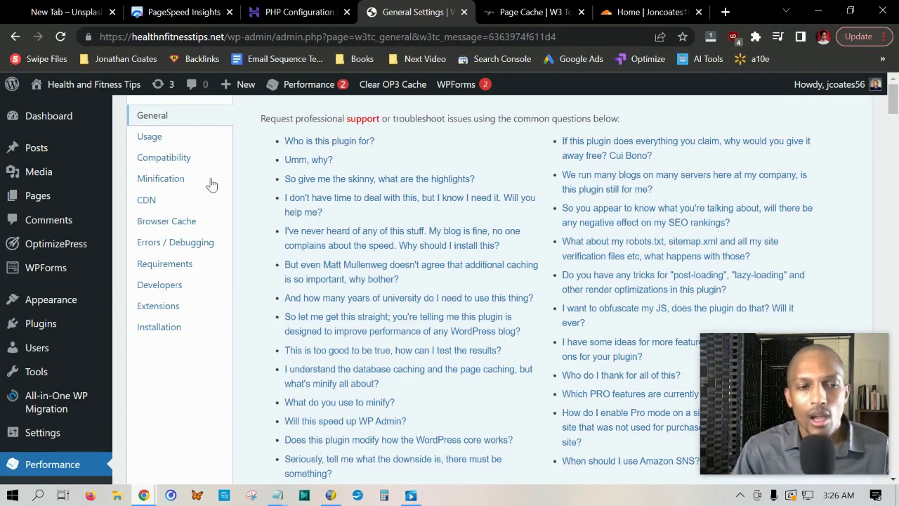
Open the Smush plugin's settings from the installed plugins list
mouse_move(40, 323)
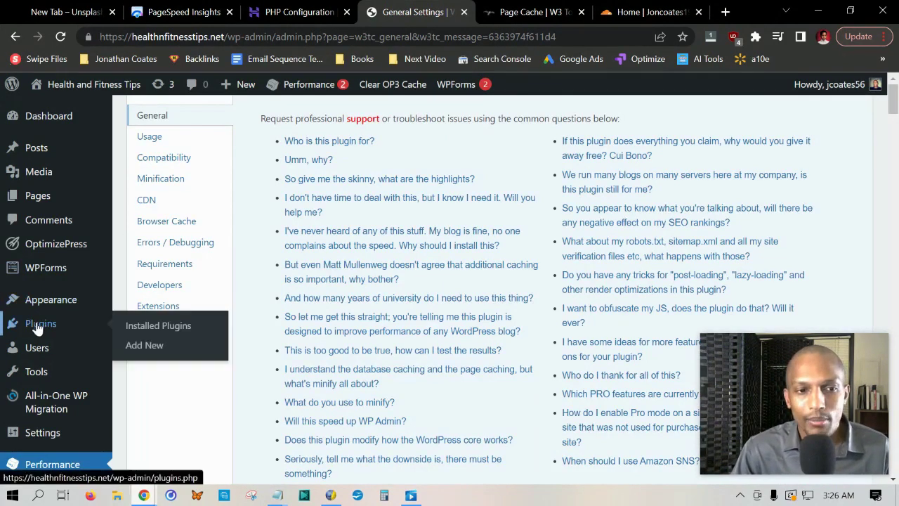
left_click(137, 327)
scroll(274, 195, "down", 7)
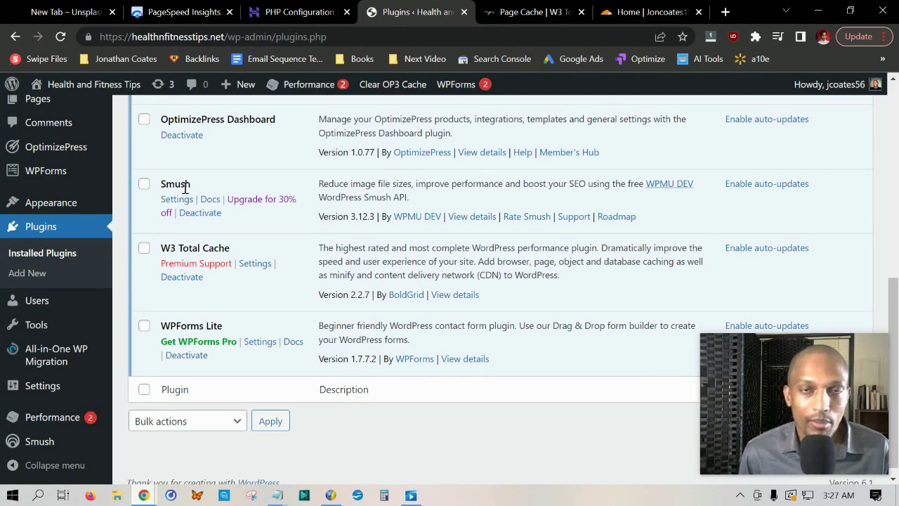
left_click(177, 202)
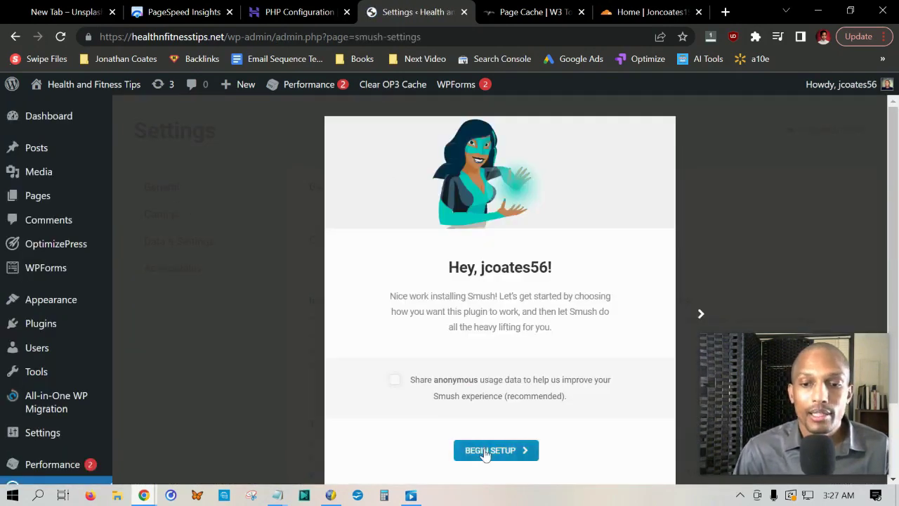
Start the Smush setup wizard and keep automatic optimization of new uploads, enhanced multi-pass lossy compression and image metadata stripping enabled
left_click(488, 448)
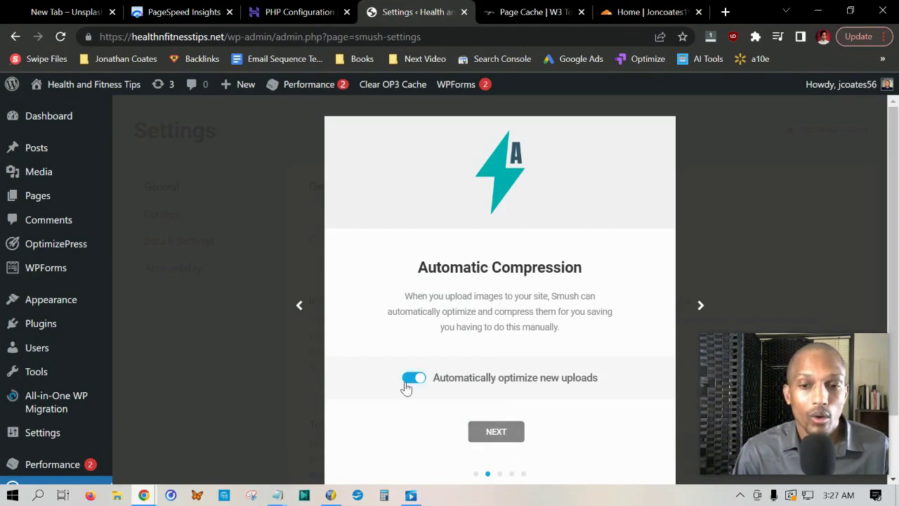
left_click(500, 432)
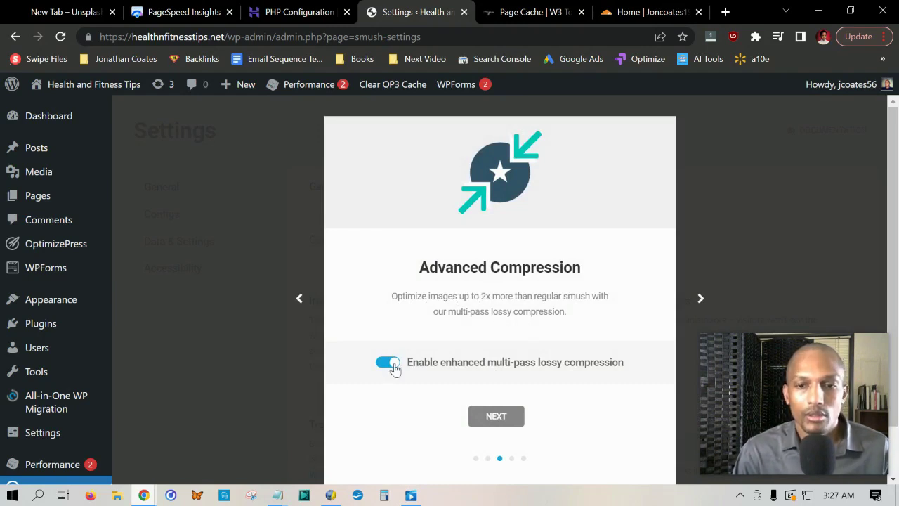
left_click(510, 417)
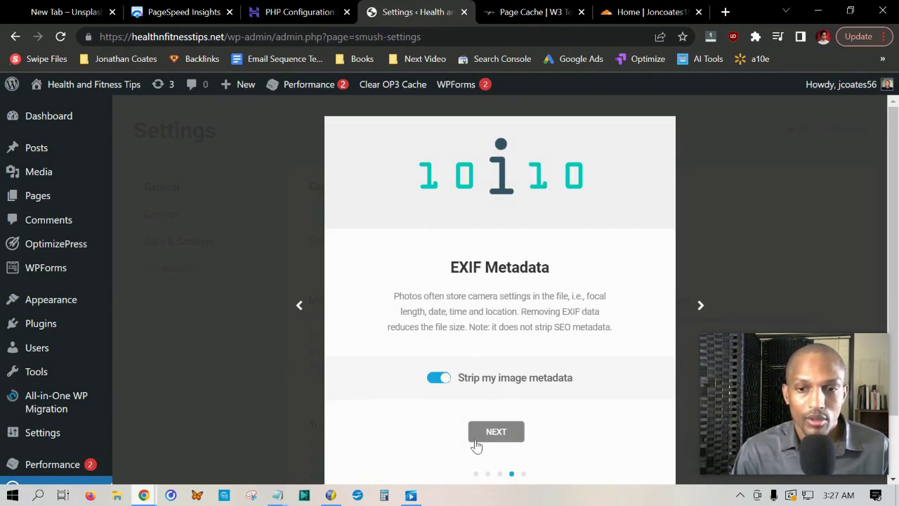
left_click(501, 436)
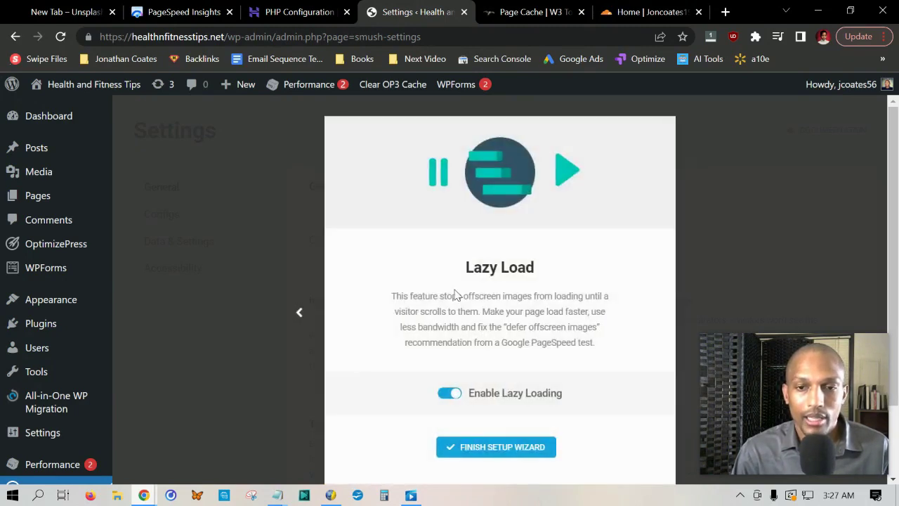
Turn off lazy loading in Smush and finish the setup wizard
left_click(453, 397)
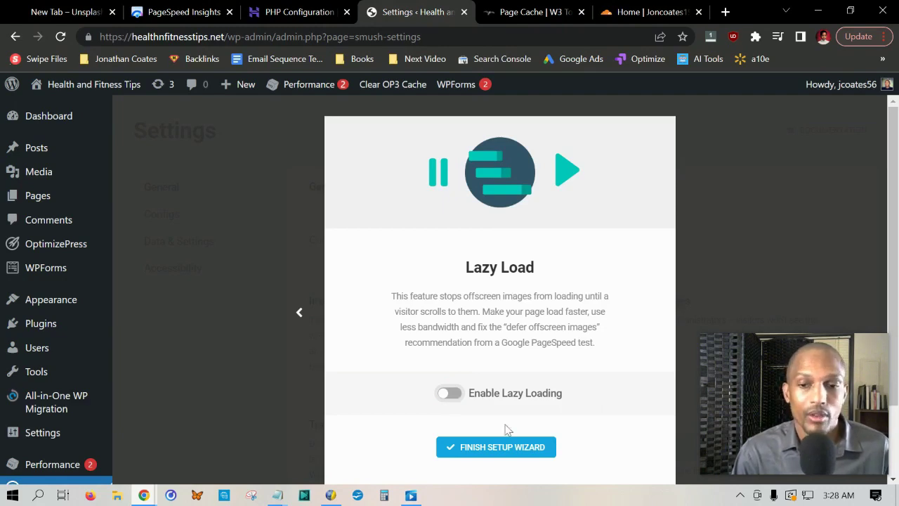
scroll(495, 425, "down", 1)
left_click(492, 358)
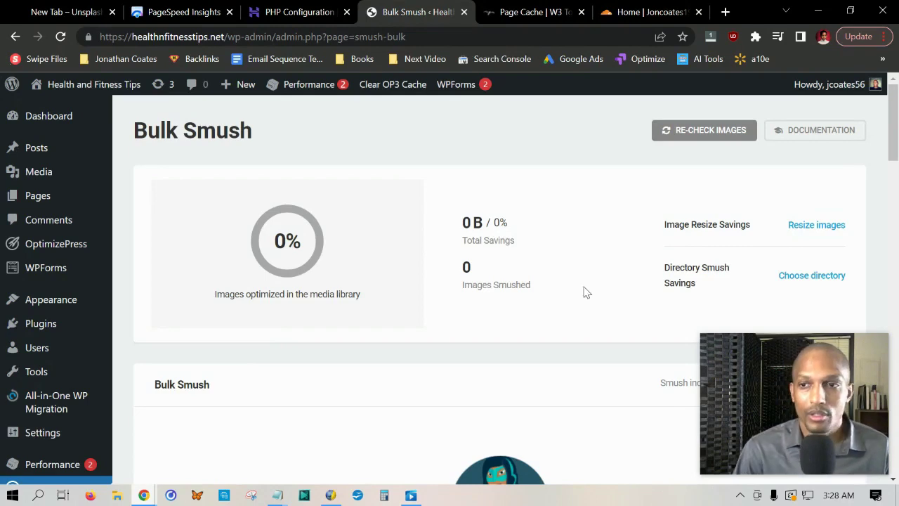
Read the Bulk Smush section of the plugin documentation and return to the Bulk Smush page
left_click(819, 136)
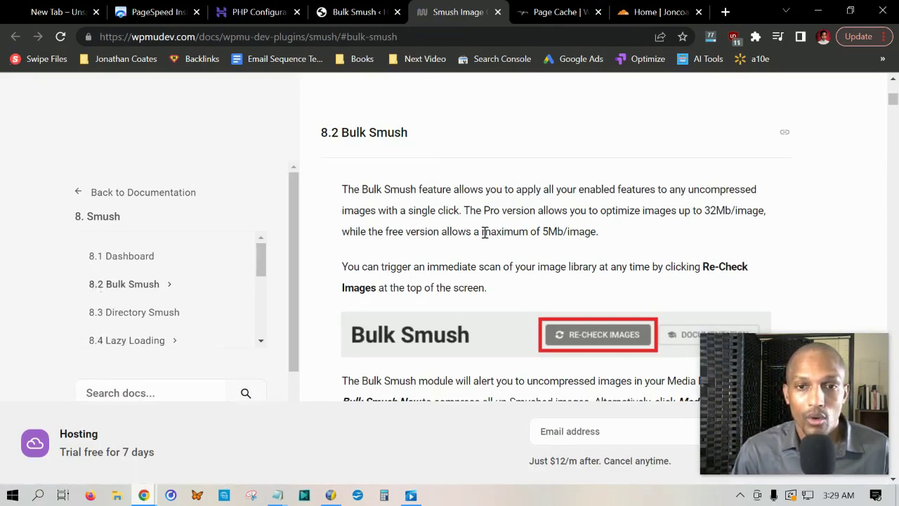
left_click(498, 12)
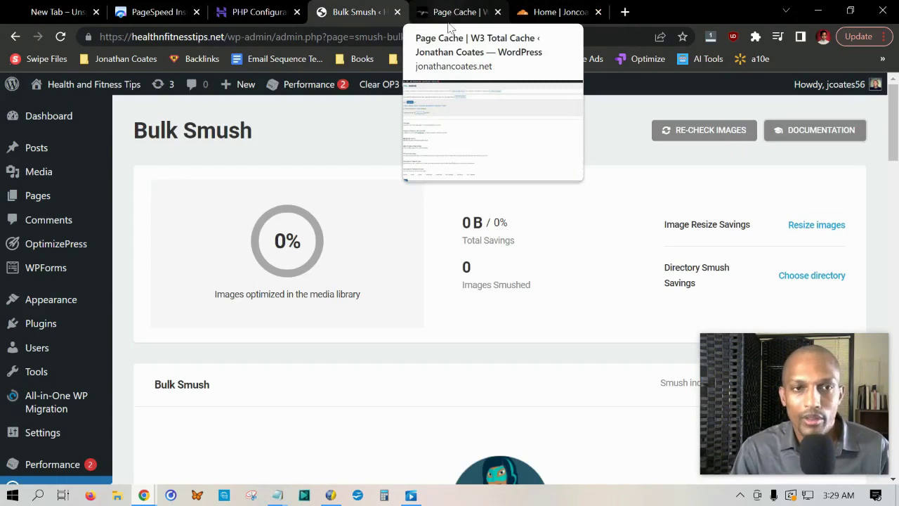
Switch to Hostinger's hosting dashboard, open its Page Speed tool and select Mobile as the test device
left_click(175, 19)
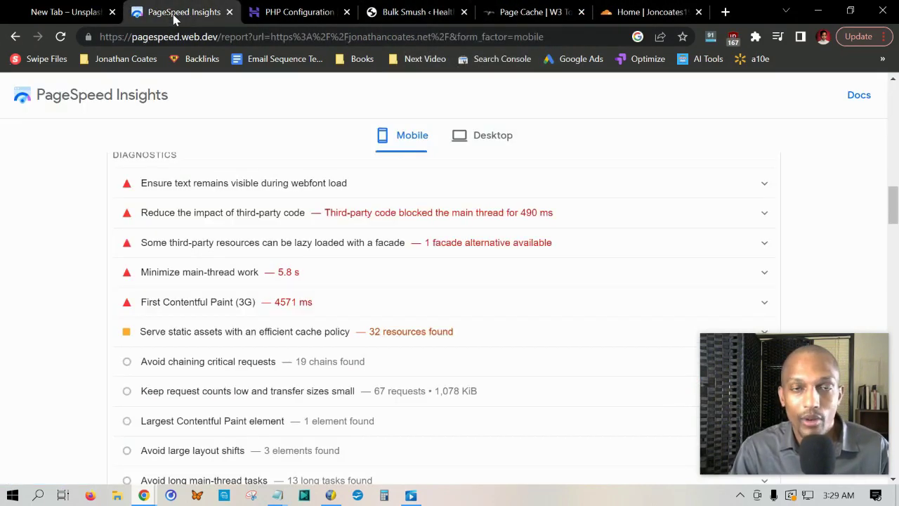
left_click(277, 19)
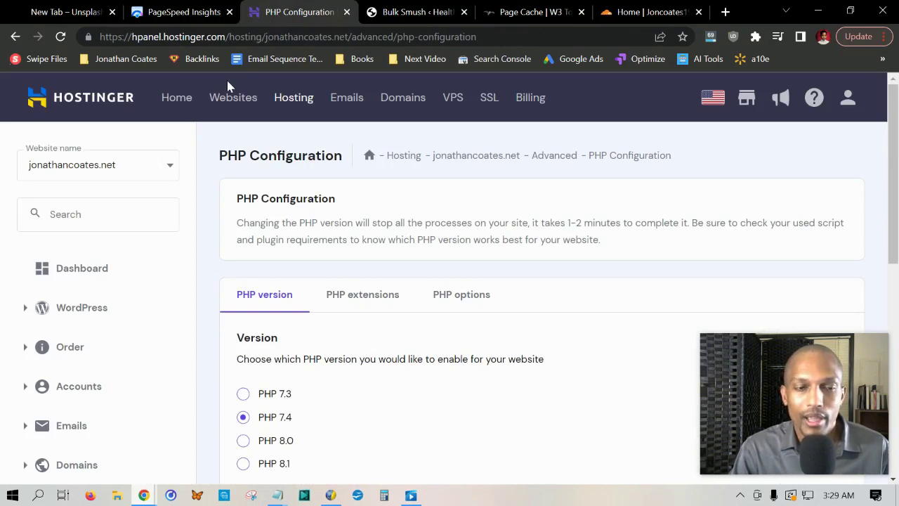
left_click(95, 268)
scroll(496, 217, "down", 12)
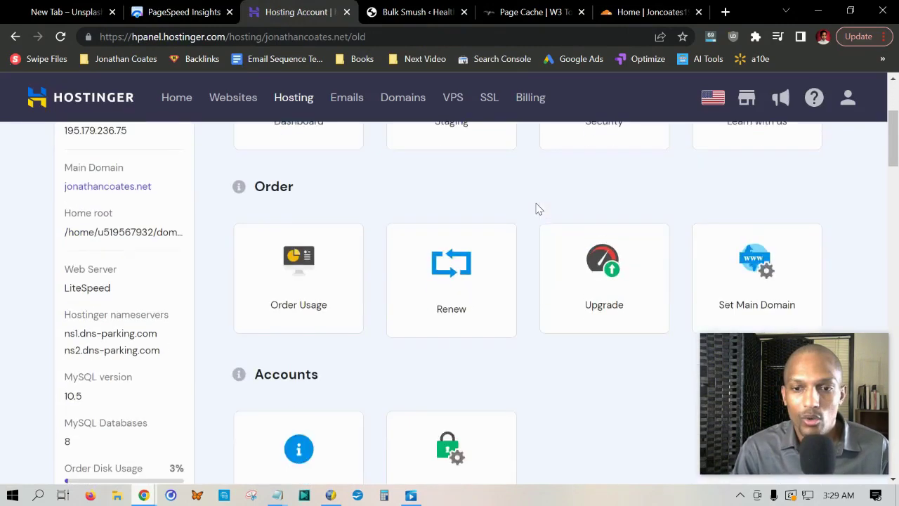
scroll(538, 208, "down", 7)
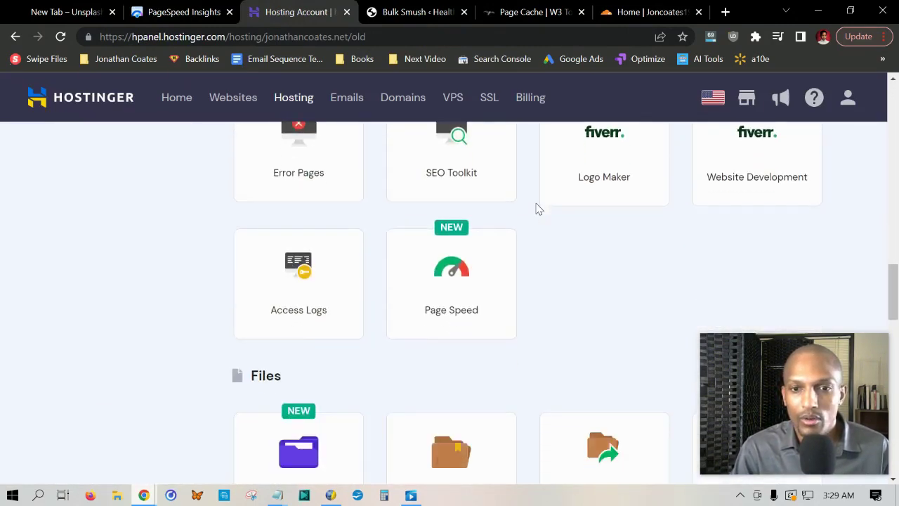
left_click(452, 276)
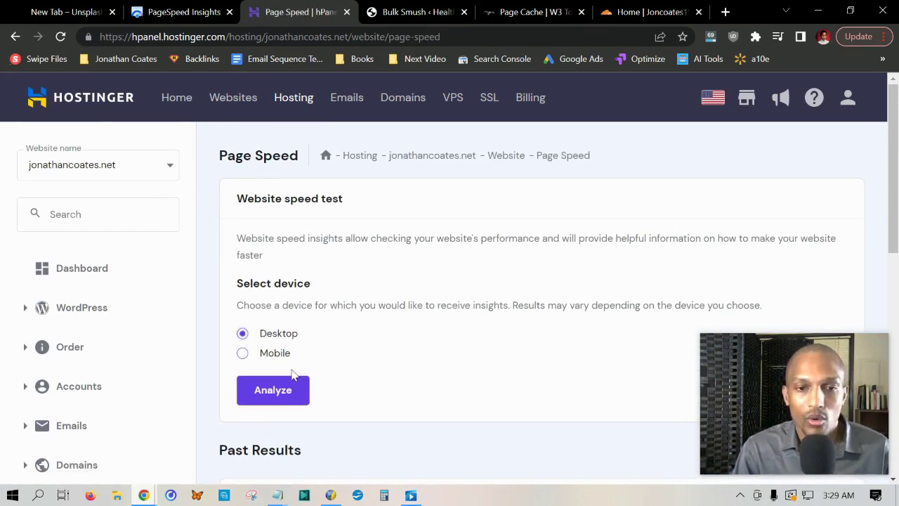
left_click(242, 353)
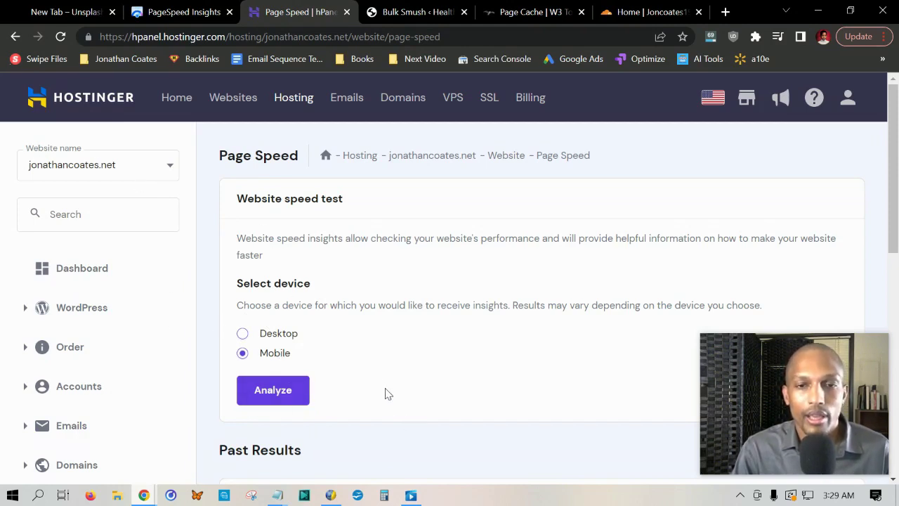
Examine the performance score and the diagnostics list in the site's mobile PageSpeed Insights report
left_click(168, 7)
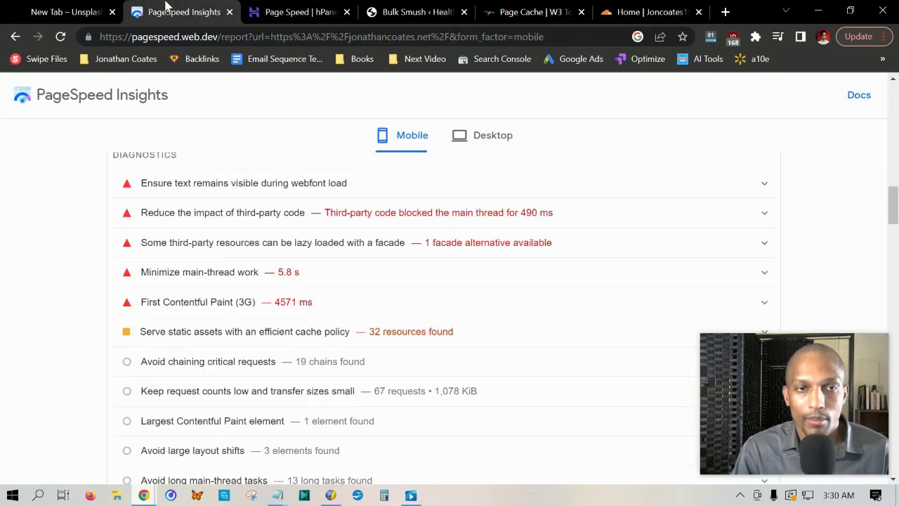
scroll(313, 355, "up", 10)
scroll(318, 352, "up", 5)
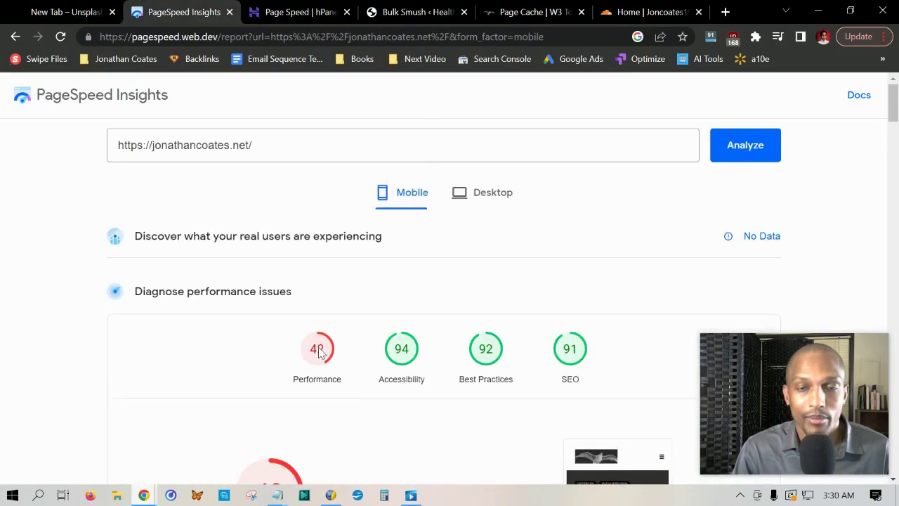
scroll(379, 233, "down", 4)
scroll(355, 238, "down", 12)
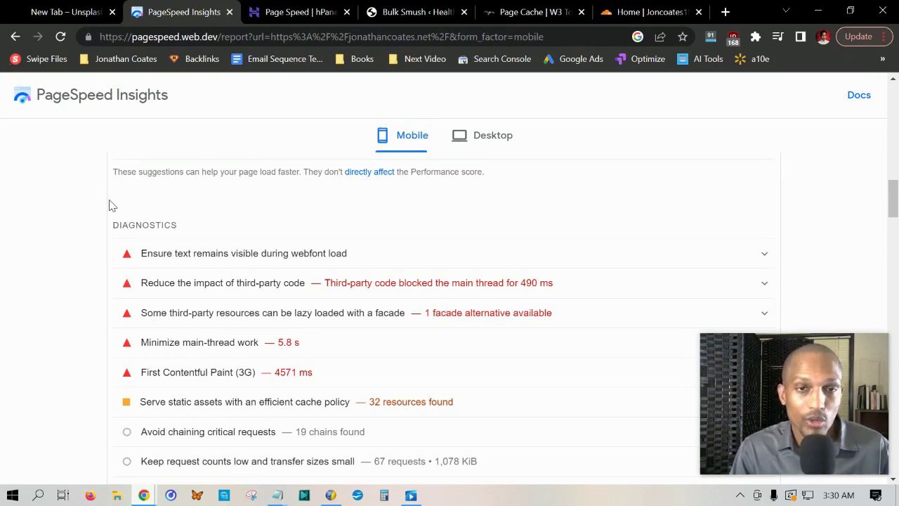
scroll(109, 205, "down", 2)
scroll(183, 211, "up", 2)
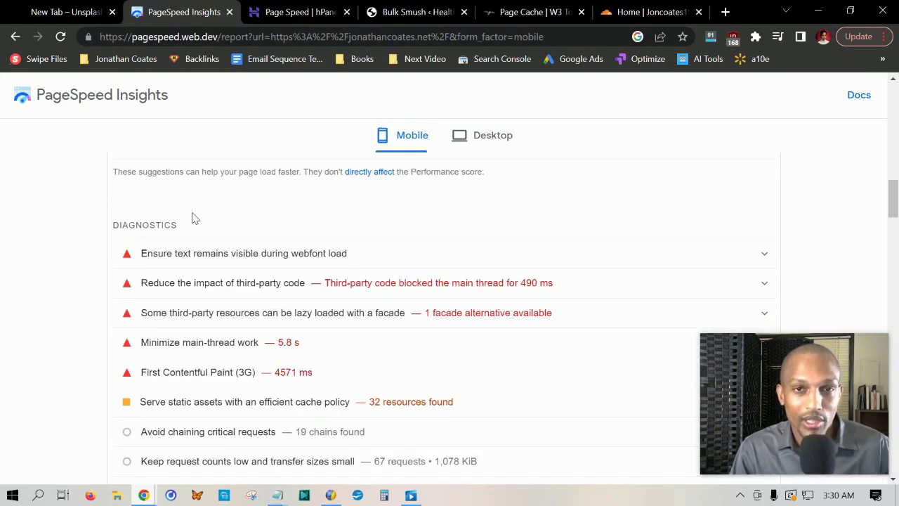
scroll(194, 218, "down", 2)
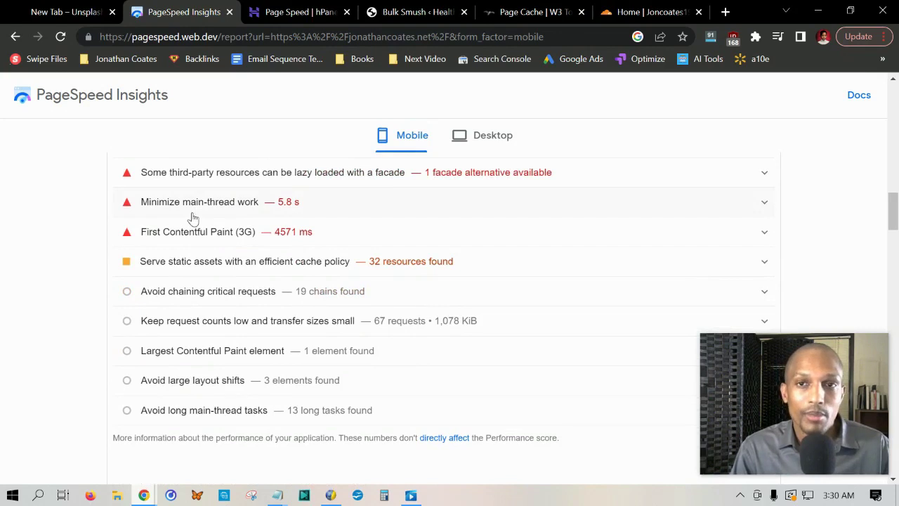